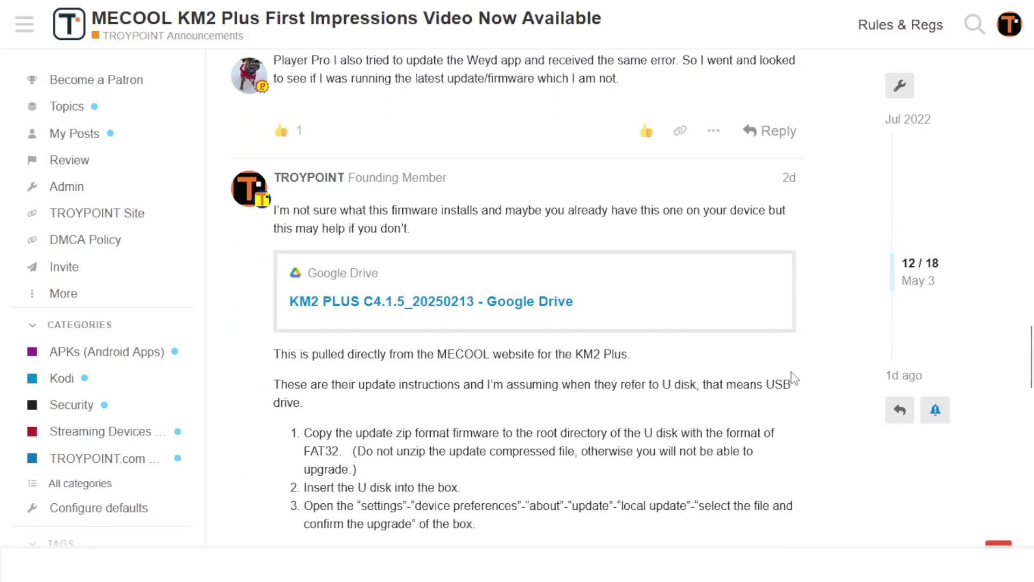
- Scroll to the latest firmware replies in the KM2 Plus thread, then return to Topics and scroll it
scroll(792, 377, "down", 10)
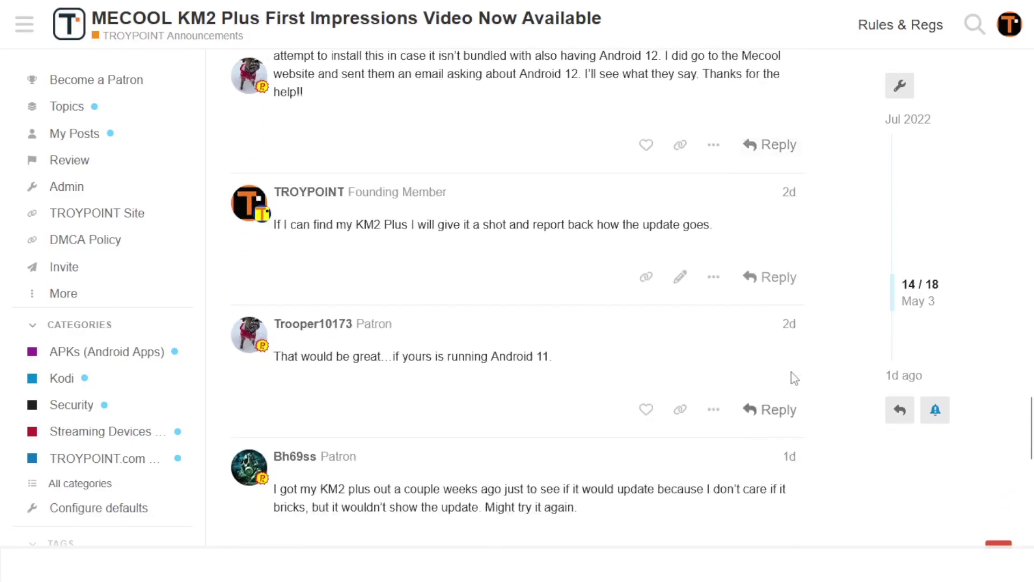
scroll(794, 378, "down", 4)
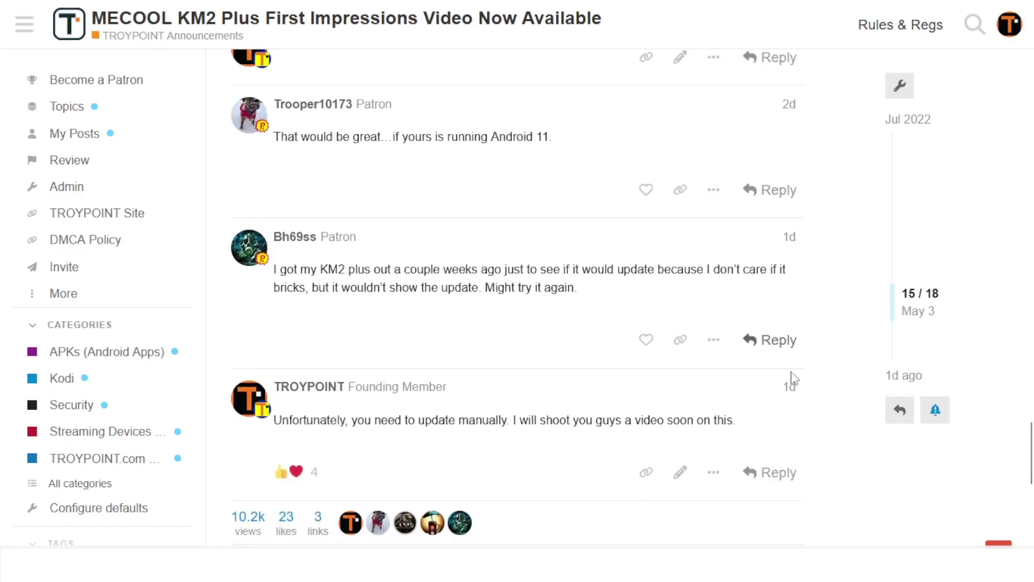
scroll(794, 378, "down", 2)
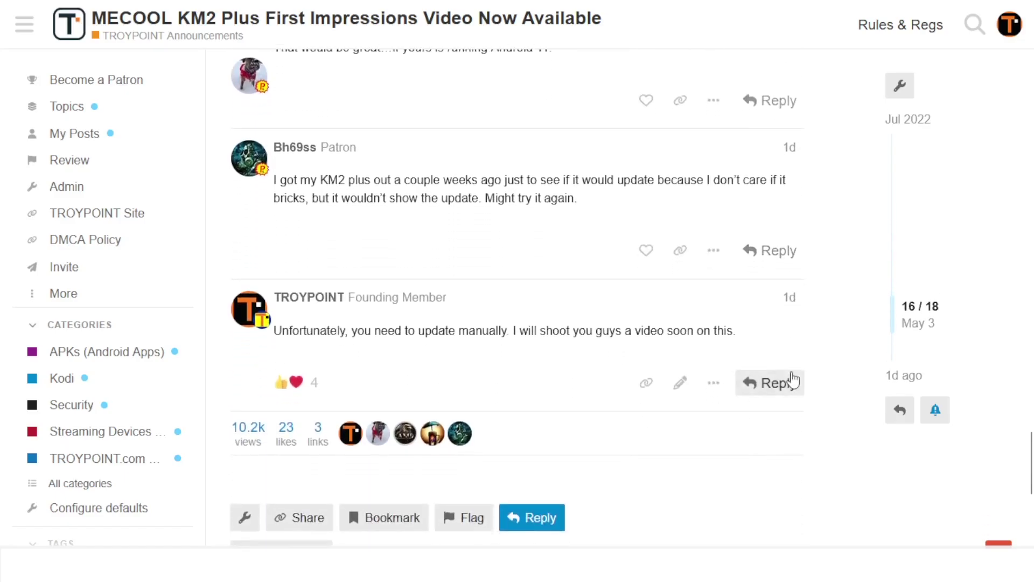
key("alt+Left")
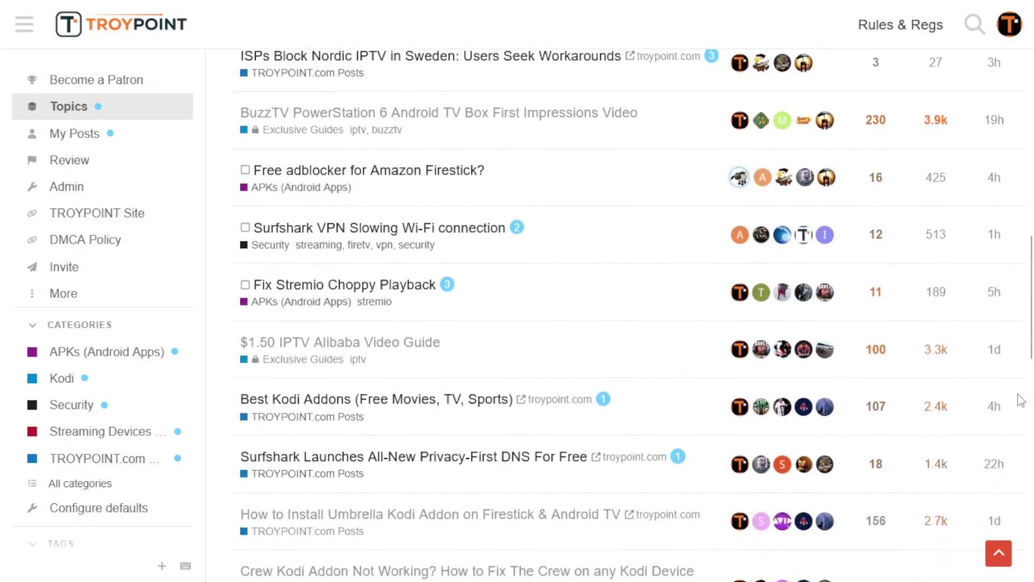
scroll(1021, 399, "down", 7)
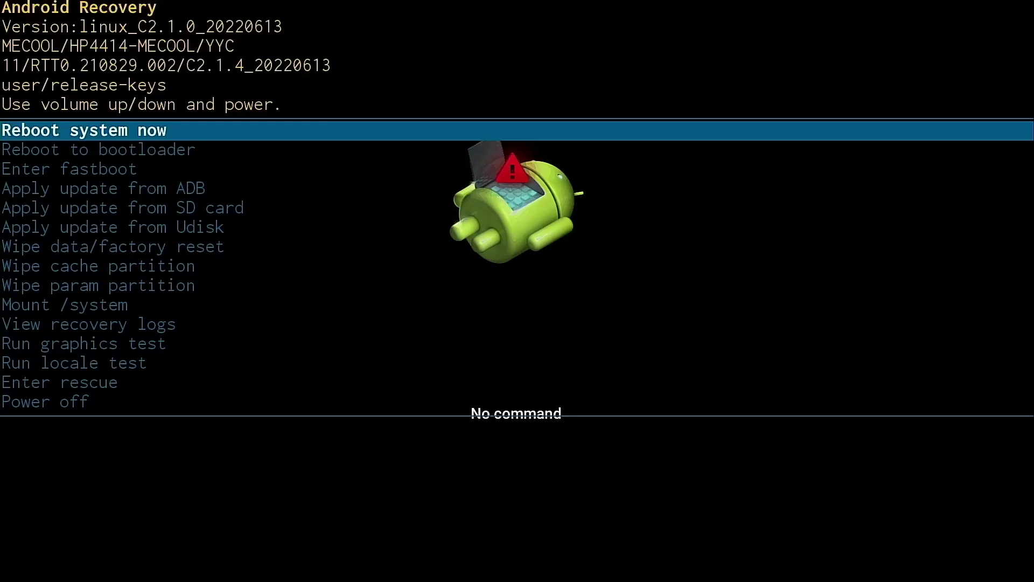
- Choose 'Apply update from SD card' in the recovery menu and highlight update.zip in the package list
key("Down")
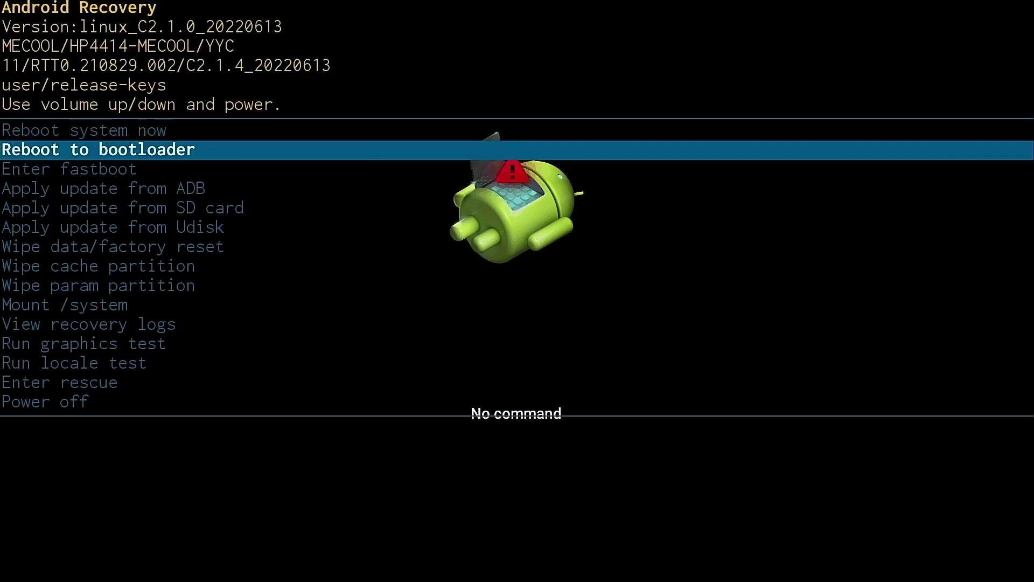
key("Down")
key("Down")
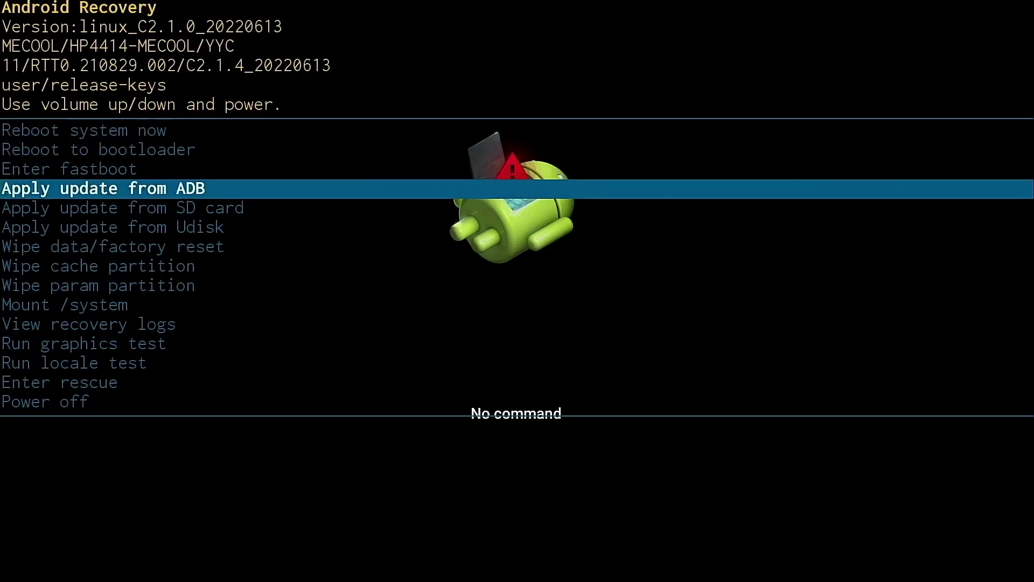
key("Down")
key("Down")
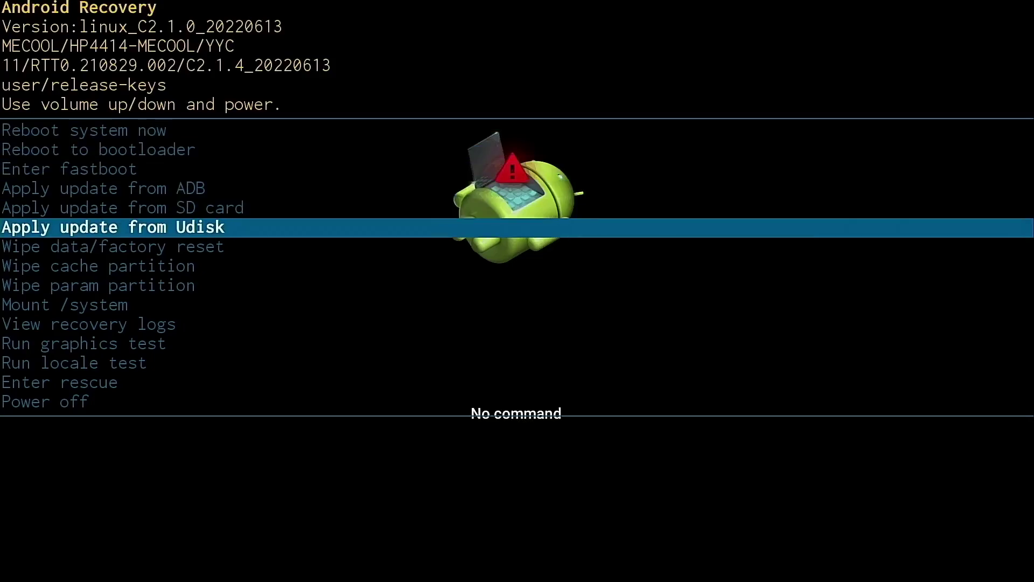
key("Up")
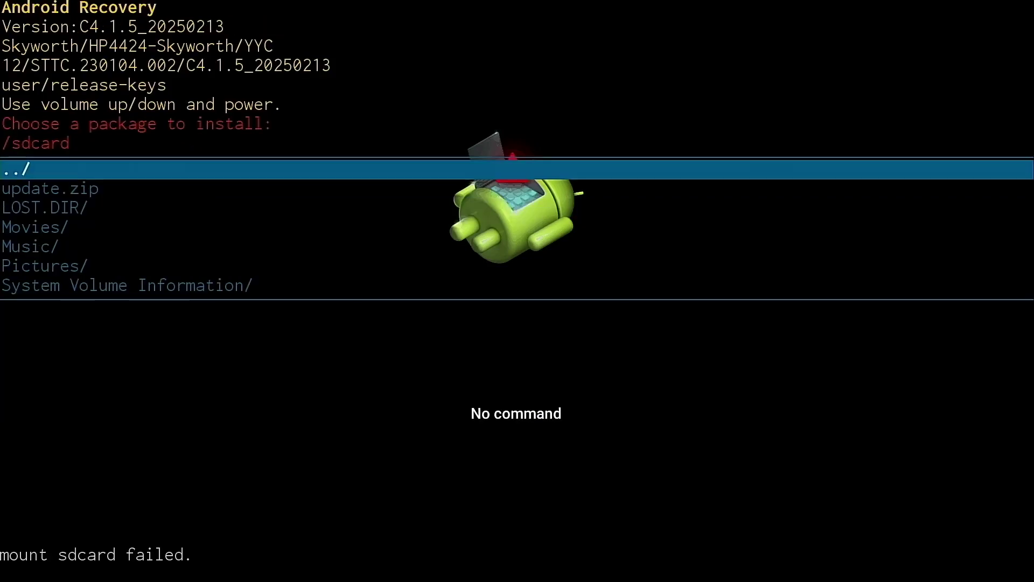
key("Down")
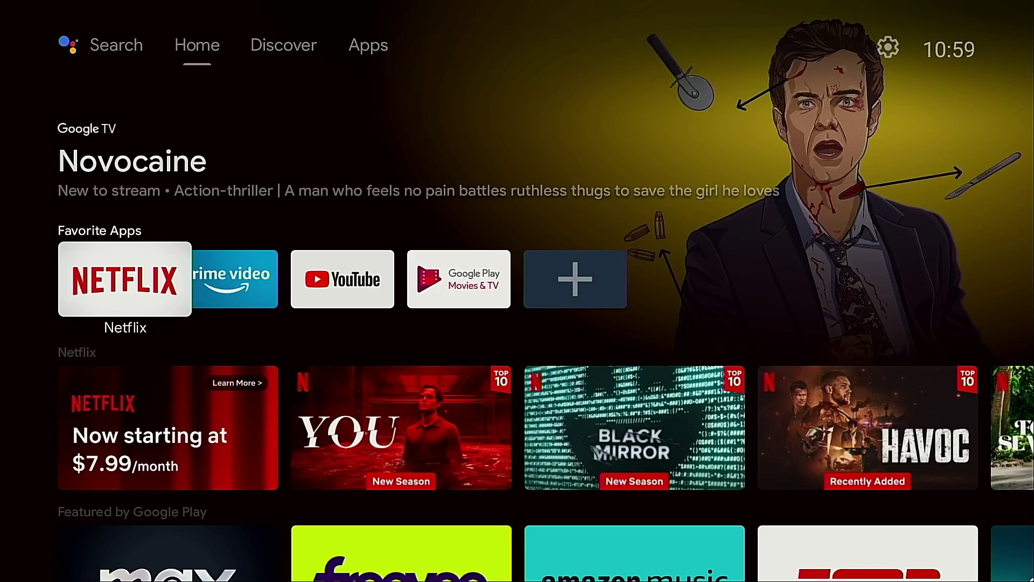
- Go to Settings > Device Preferences > About on the Android TV box
key("Up")
key("Up")
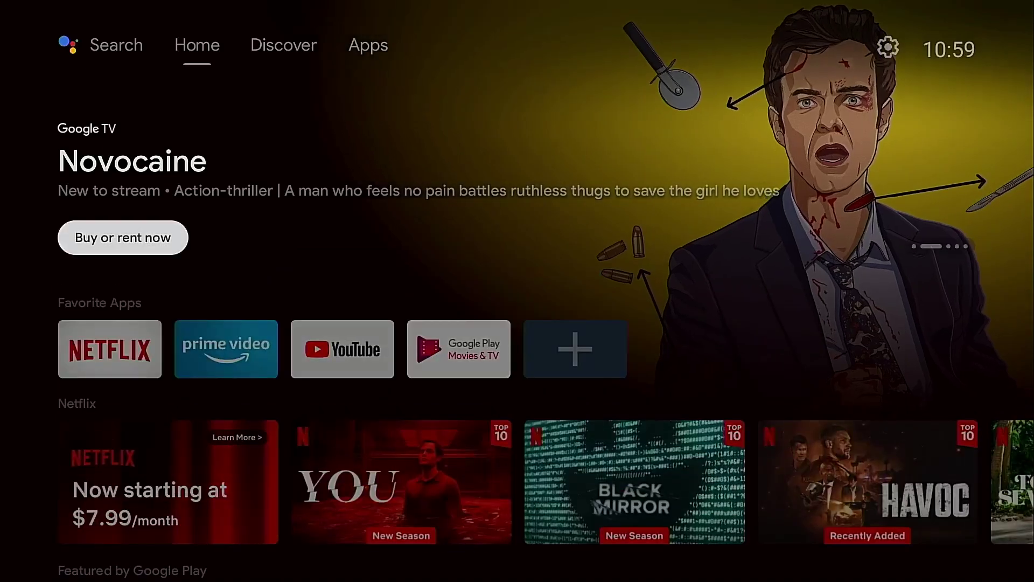
key("Right")
key("Right")
key("Right")
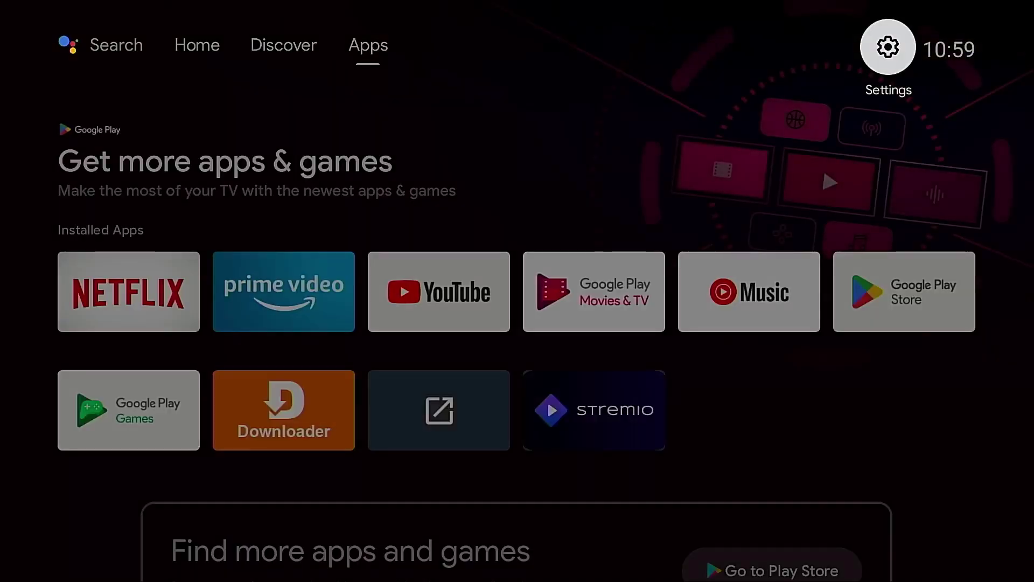
key("Return")
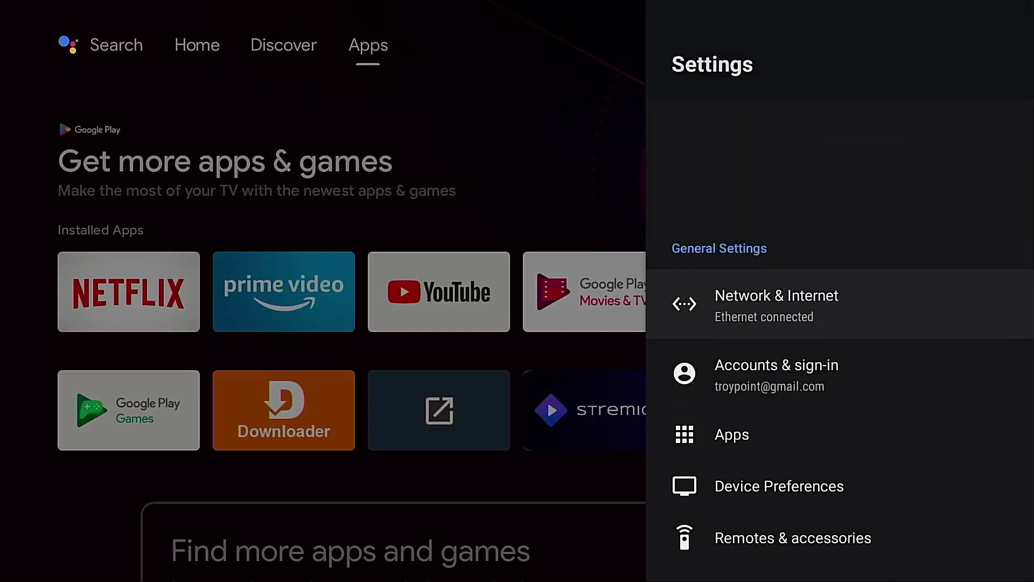
key("Down")
key("Down")
key("Down")
key("Return")
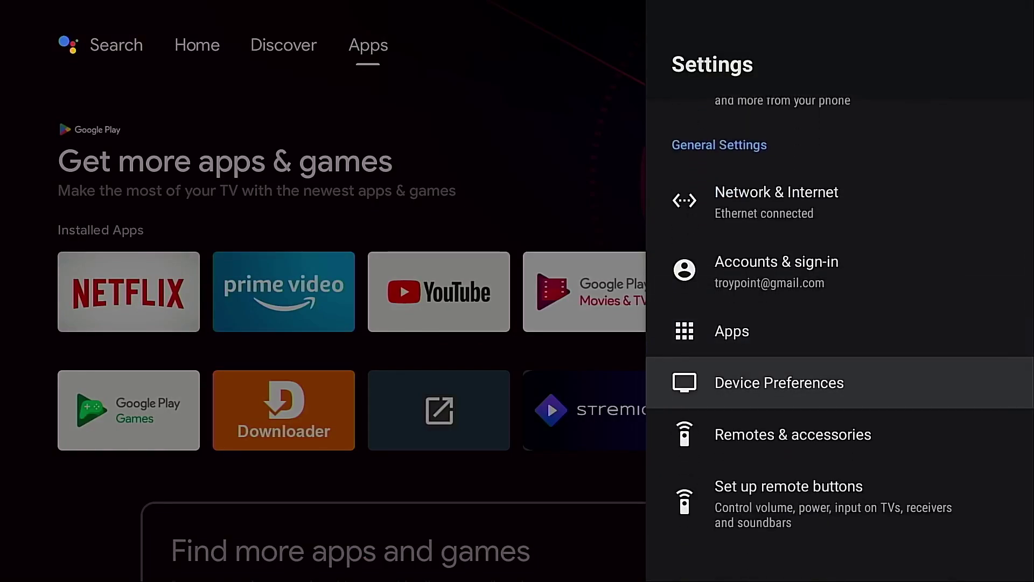
key("Return")
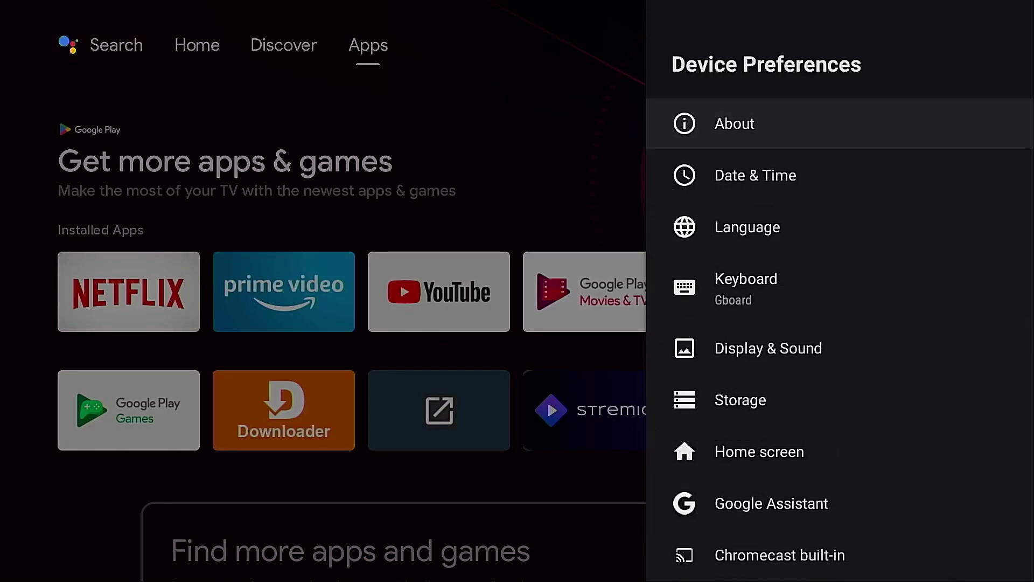
- Run a System update check, then select the Android TV OS version entry, still showing 11
key("Return")
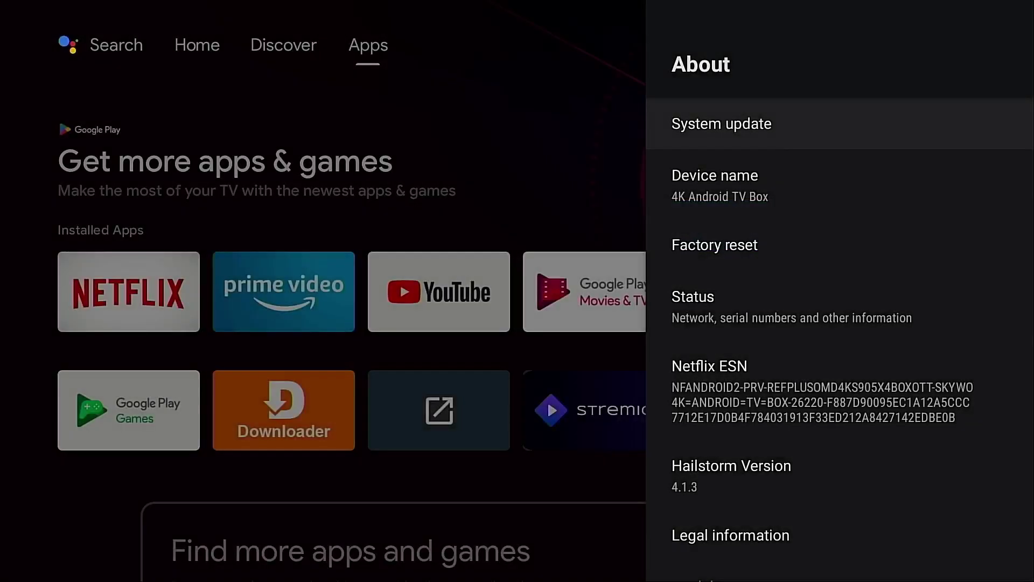
key("Down")
key("Down")
key("Down")
key("Down")
key("Down")
key("Down")
key("Down")
key("Down")
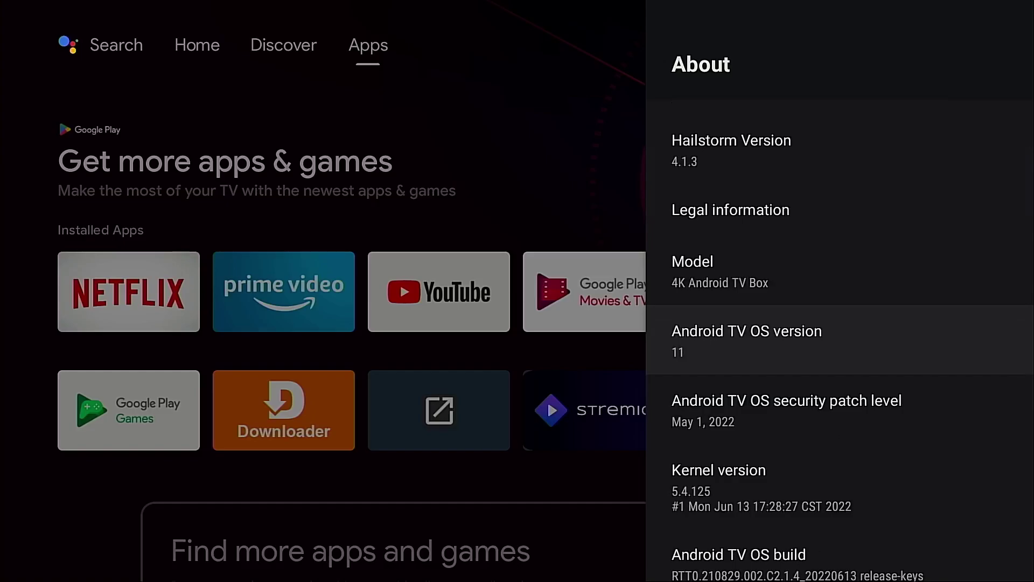
key("Return")
key("Return")
key("Return")
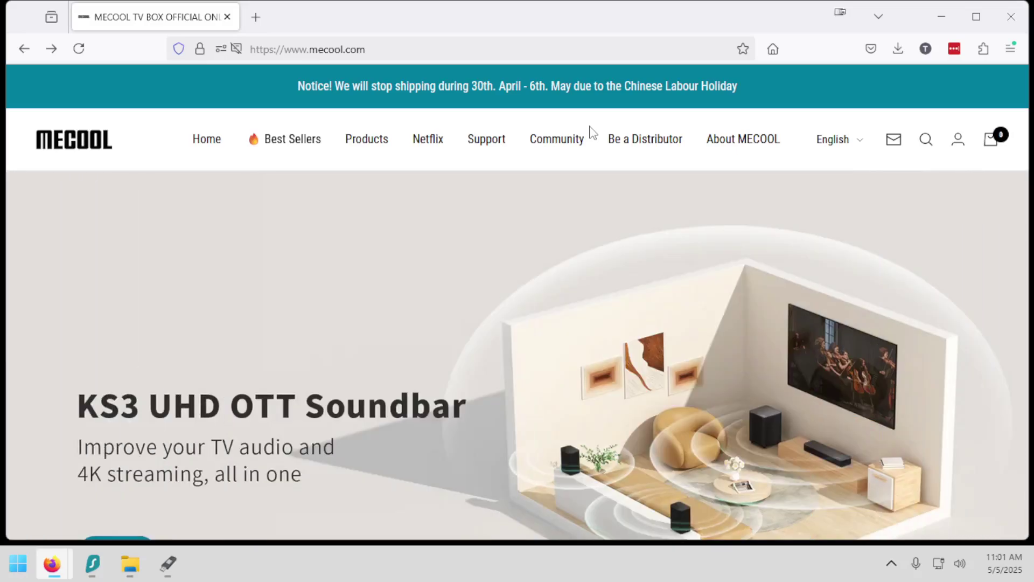
- Go to Support > DOWNLOAD on mecool.com and open the KM2 PLUS Firmware link
mouse_move(485, 148)
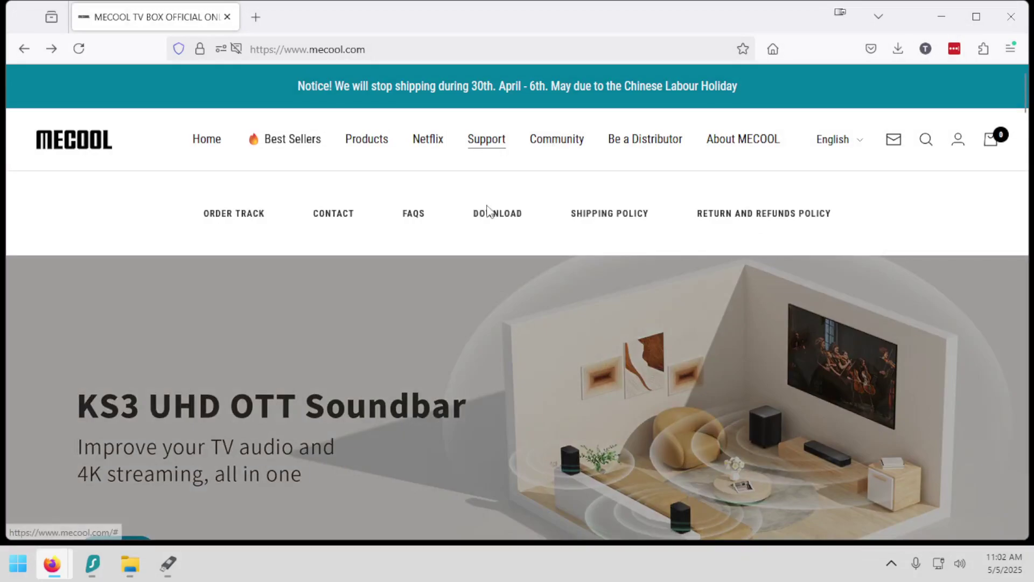
left_click(487, 214)
scroll(484, 221, "down", 10)
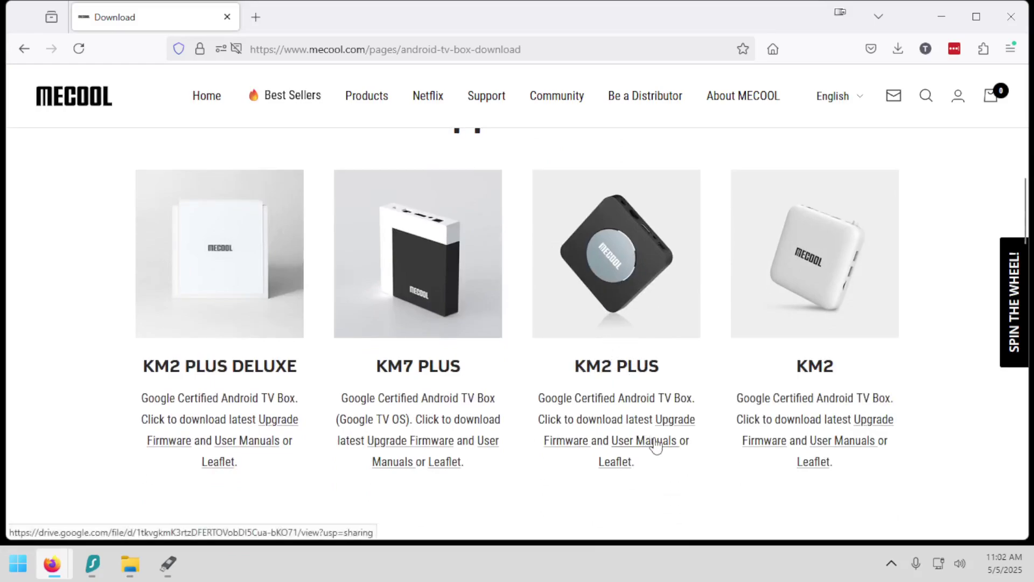
left_click(574, 445)
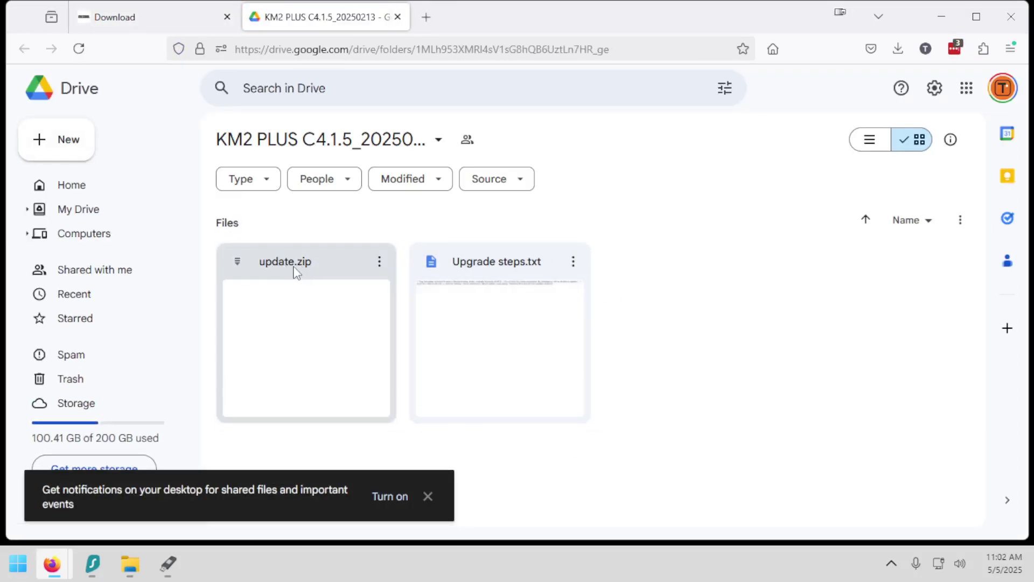
left_click(485, 336)
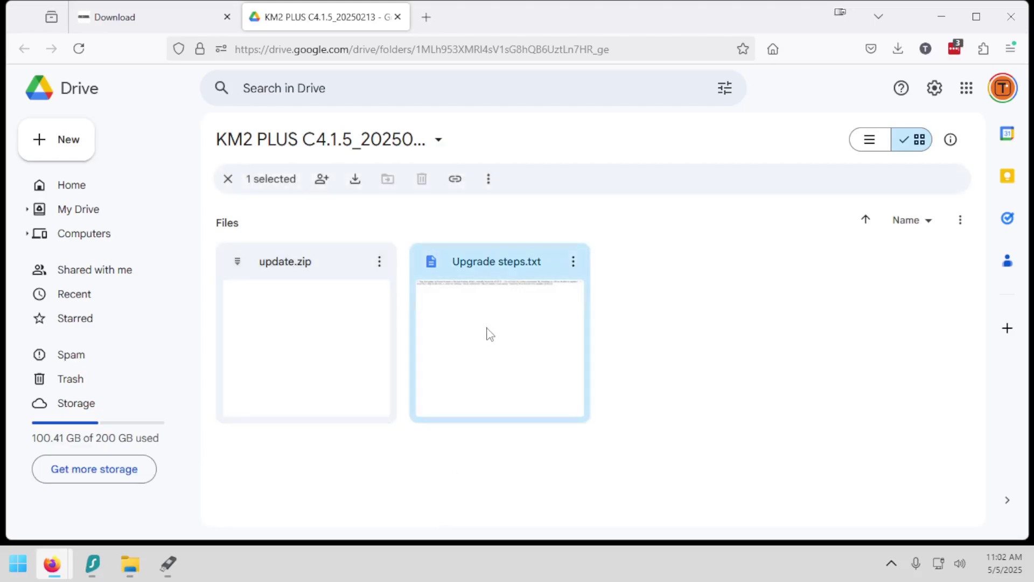
double_click(486, 337)
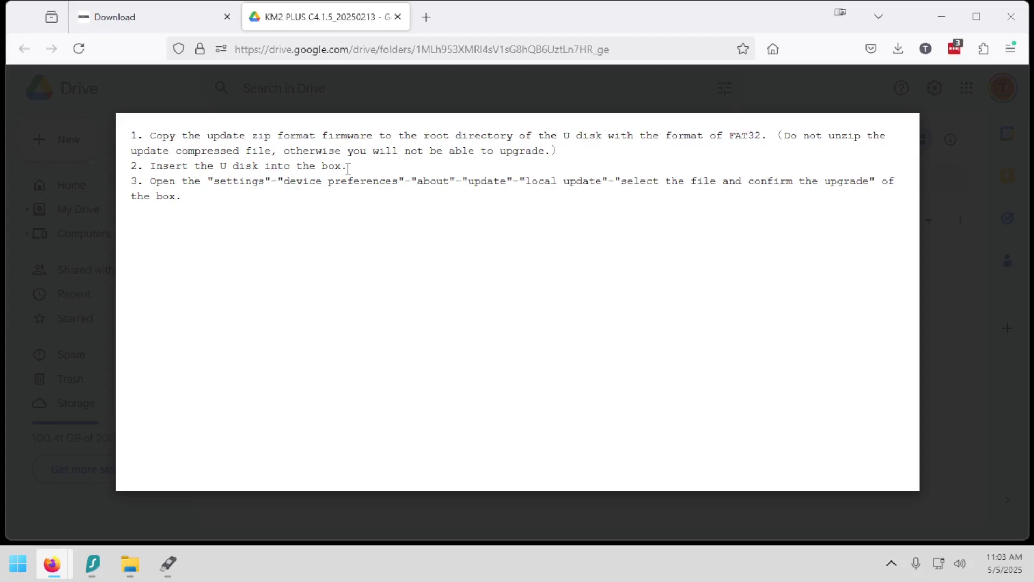
left_click_drag(283, 183, 610, 185)
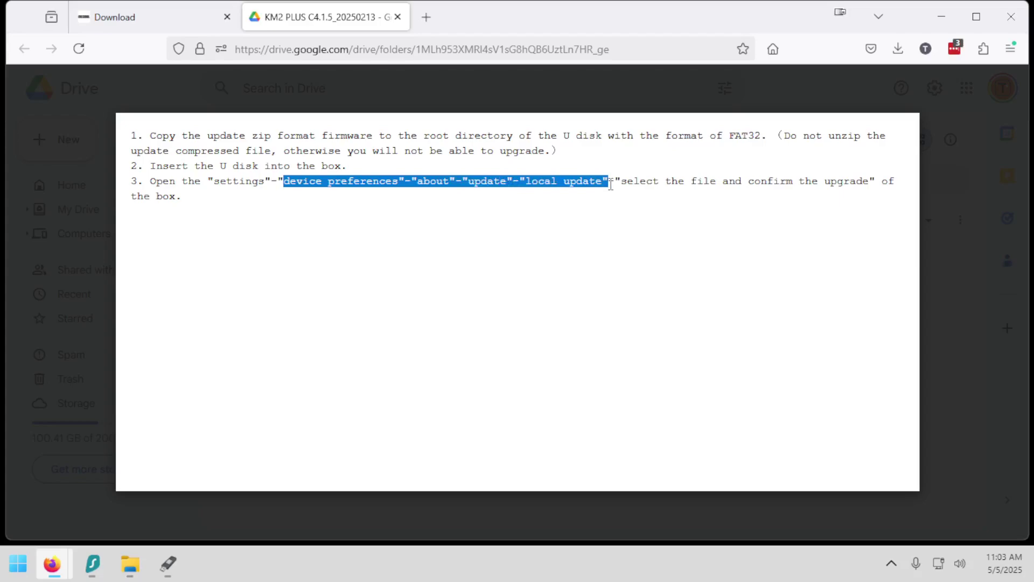
left_click(573, 137)
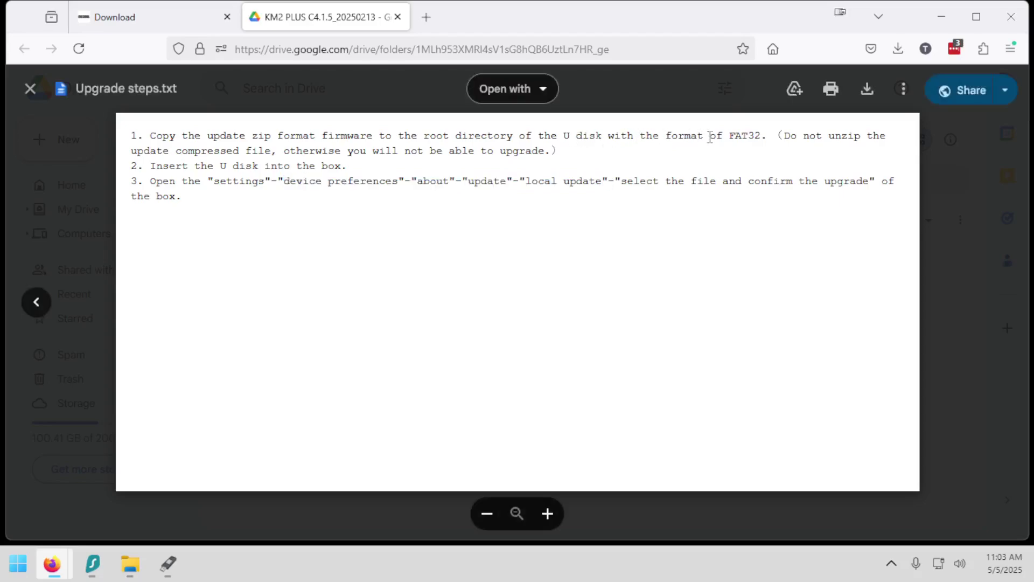
left_click_drag(728, 138, 762, 139)
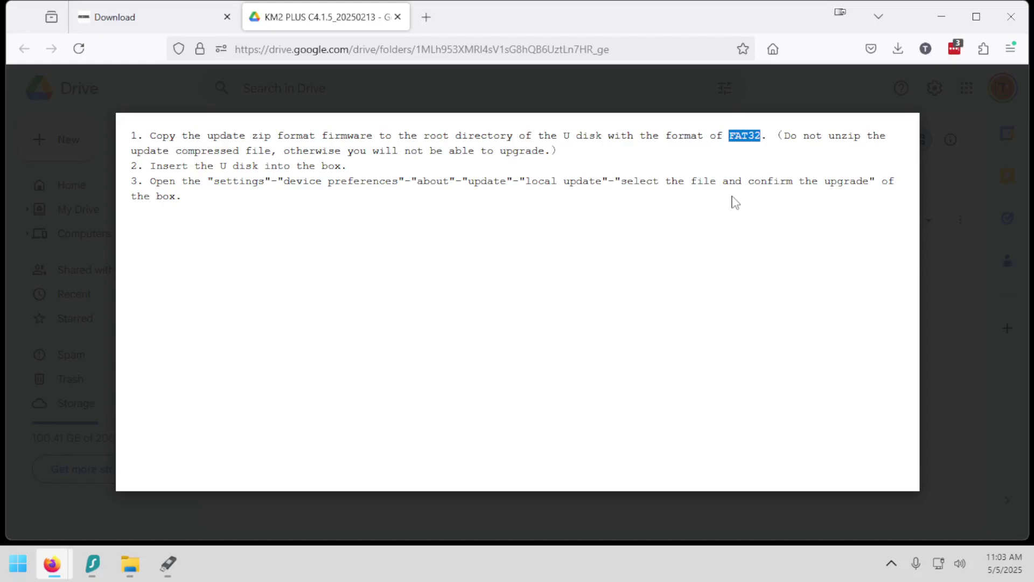
key("Escape")
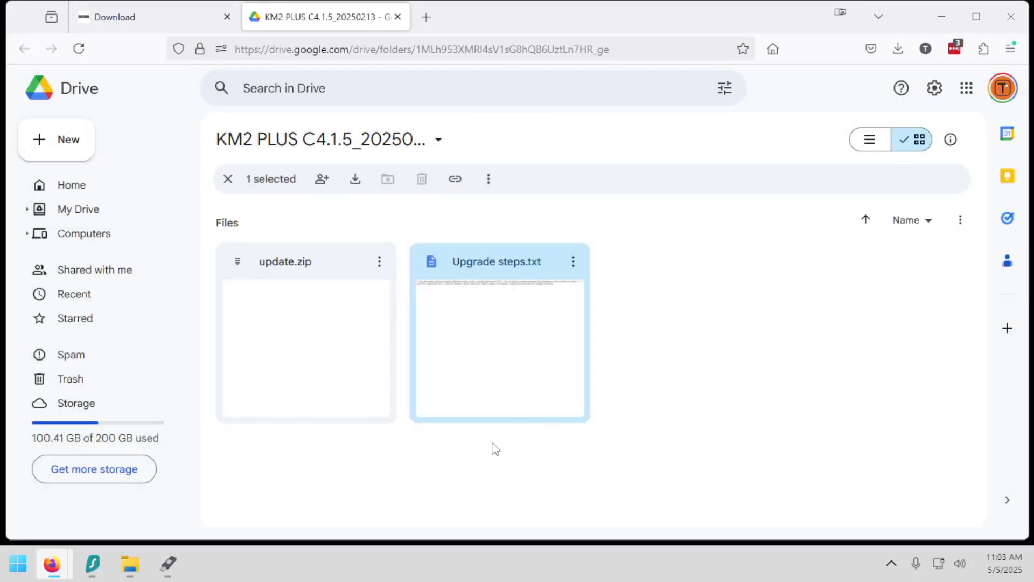
- In Rufus, set Boot selection to Non bootable, keep Large FAT32, and clear extended label files
left_click(172, 564)
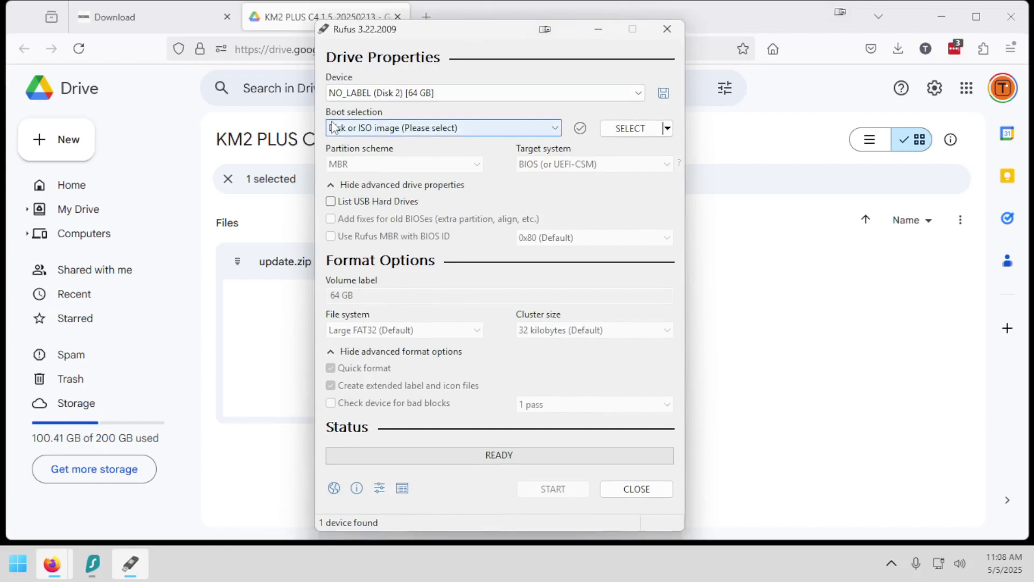
left_click(384, 133)
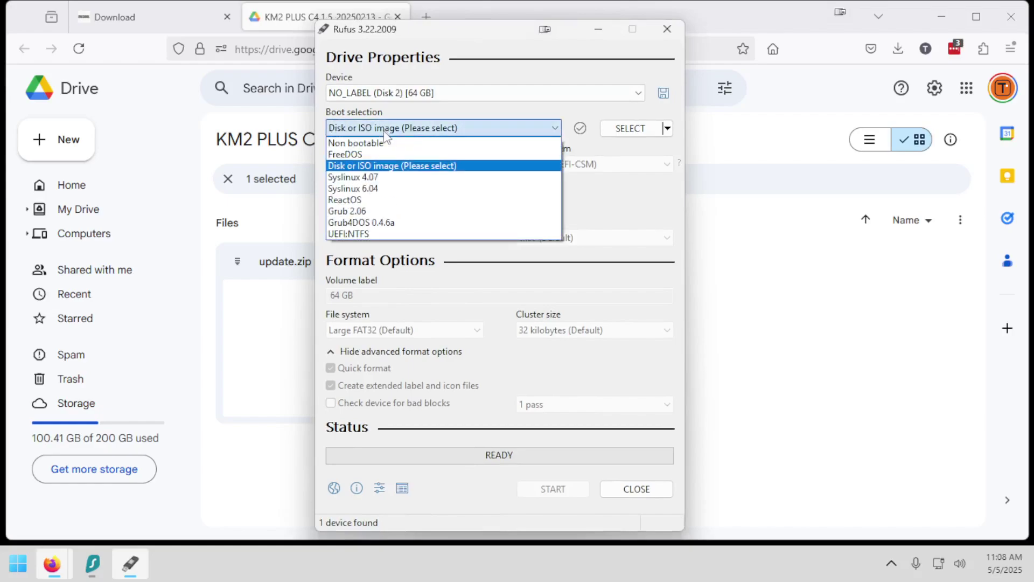
left_click(384, 144)
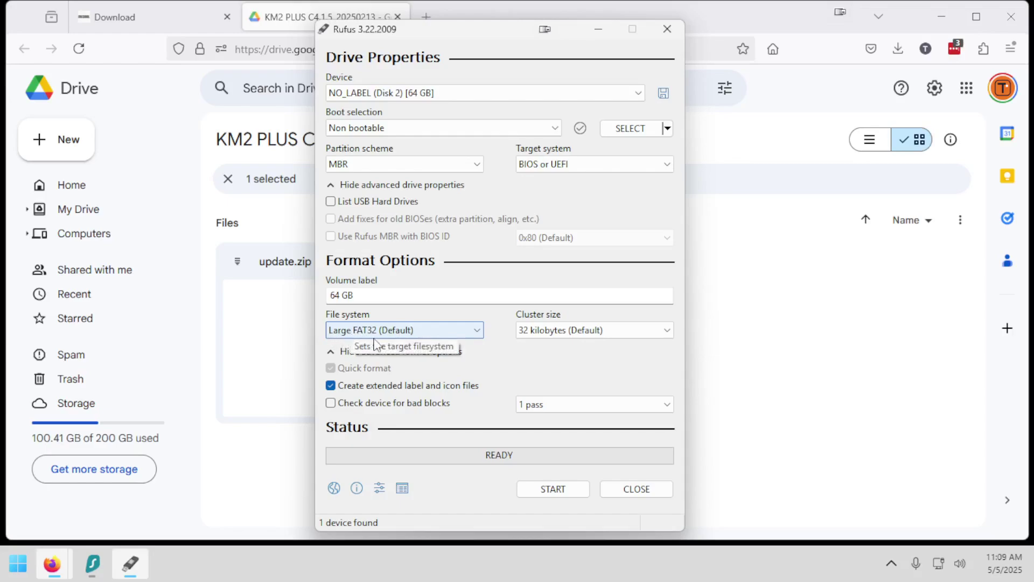
left_click(456, 331)
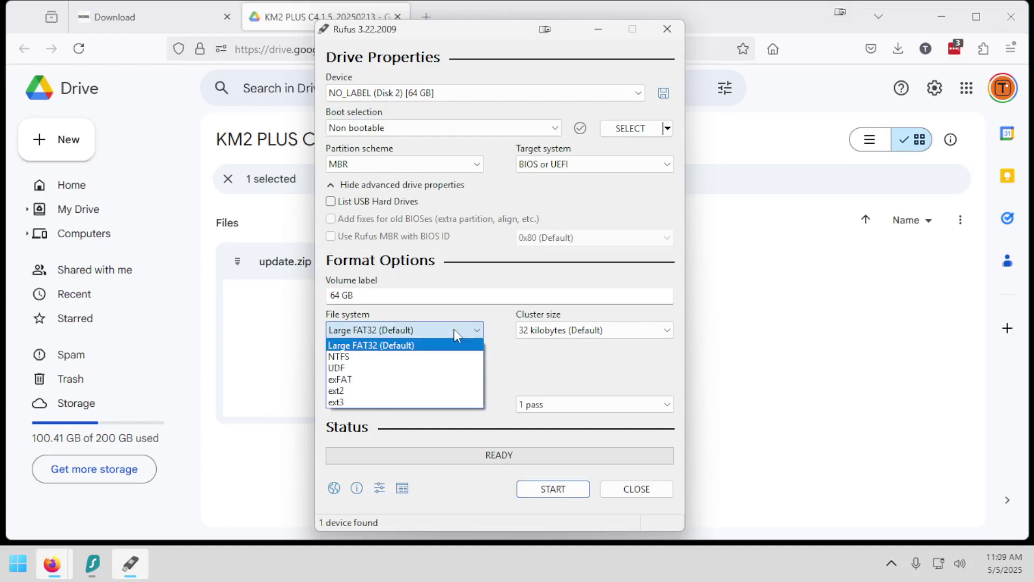
left_click(390, 345)
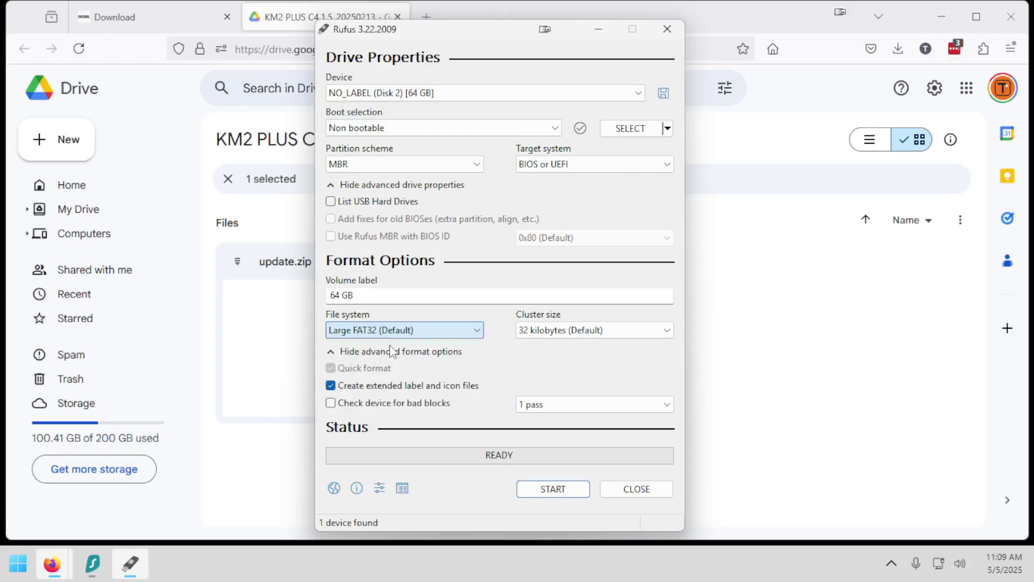
left_click(331, 386)
- Format the 64 GB USB drive, accepting the data-erase warning, then close Rufus
left_click(559, 494)
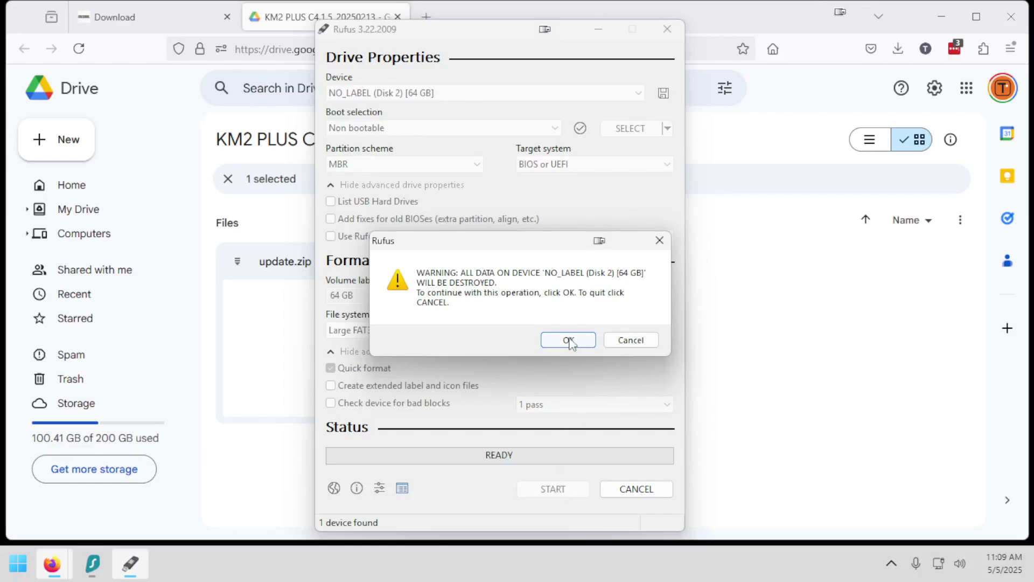
left_click(569, 341)
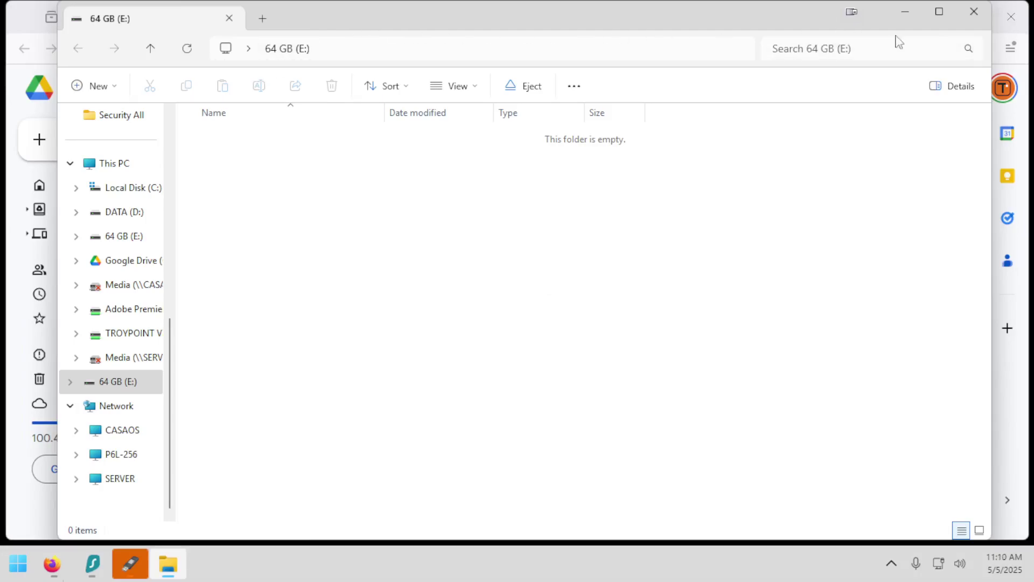
left_click(973, 17)
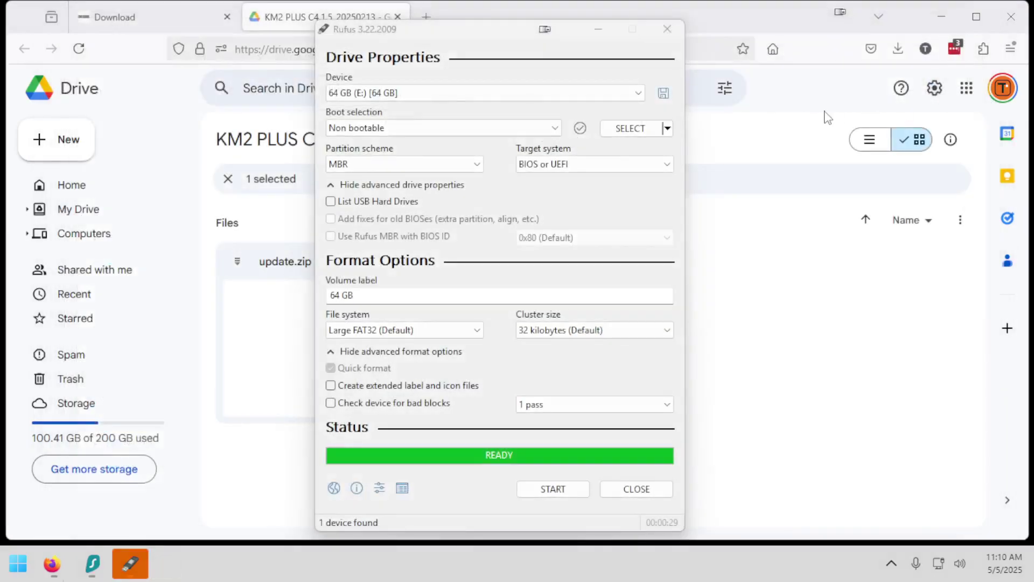
left_click(666, 29)
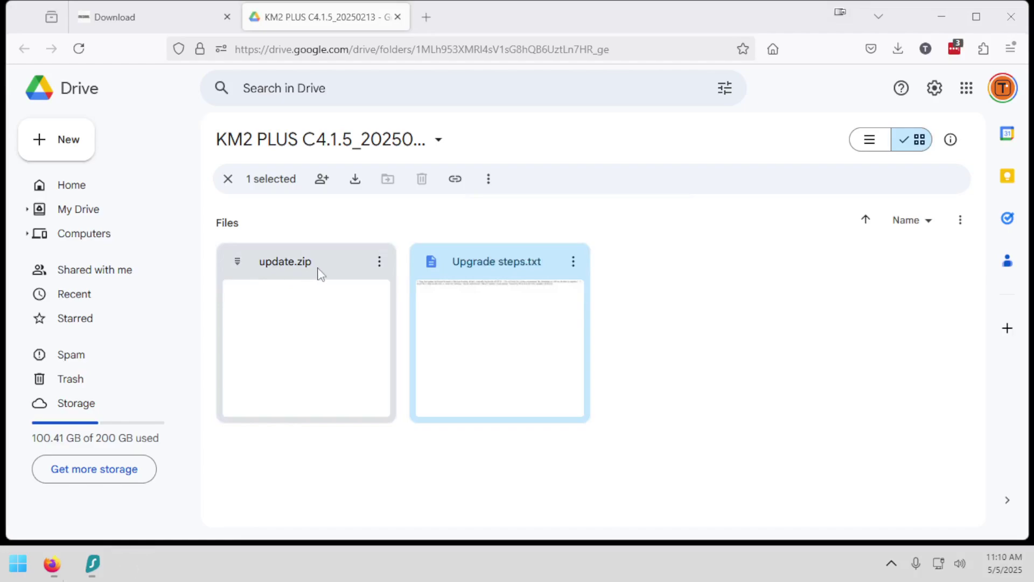
- Download update.zip despite the virus-scan warning and save it to the 64 GB (E:) drive
left_click(379, 262)
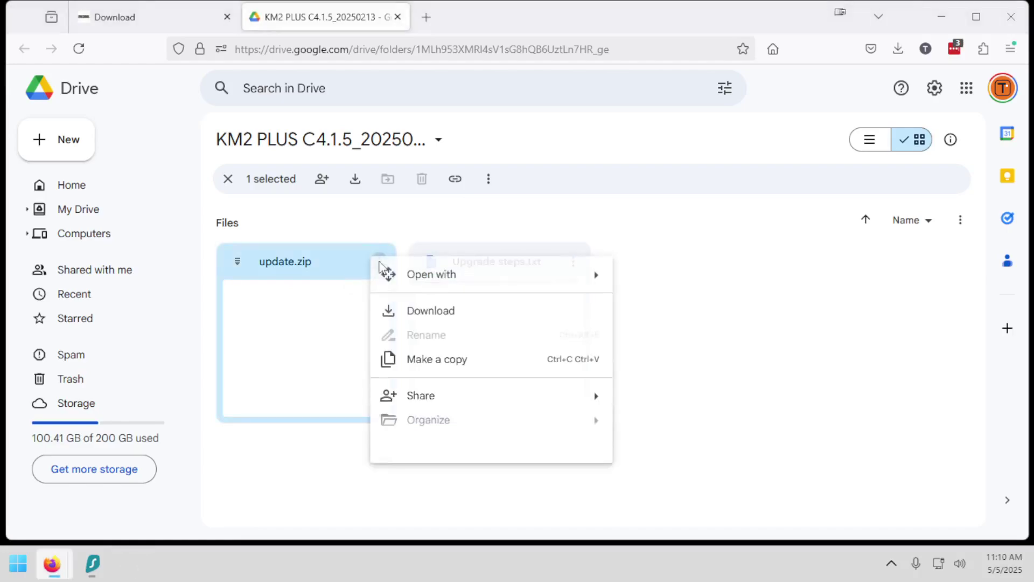
left_click(430, 313)
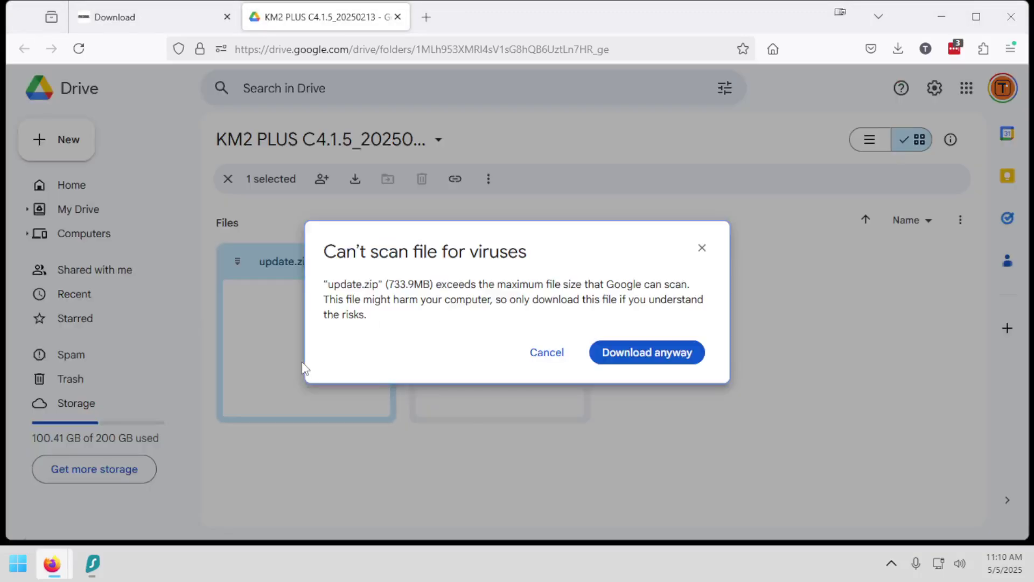
left_click(635, 358)
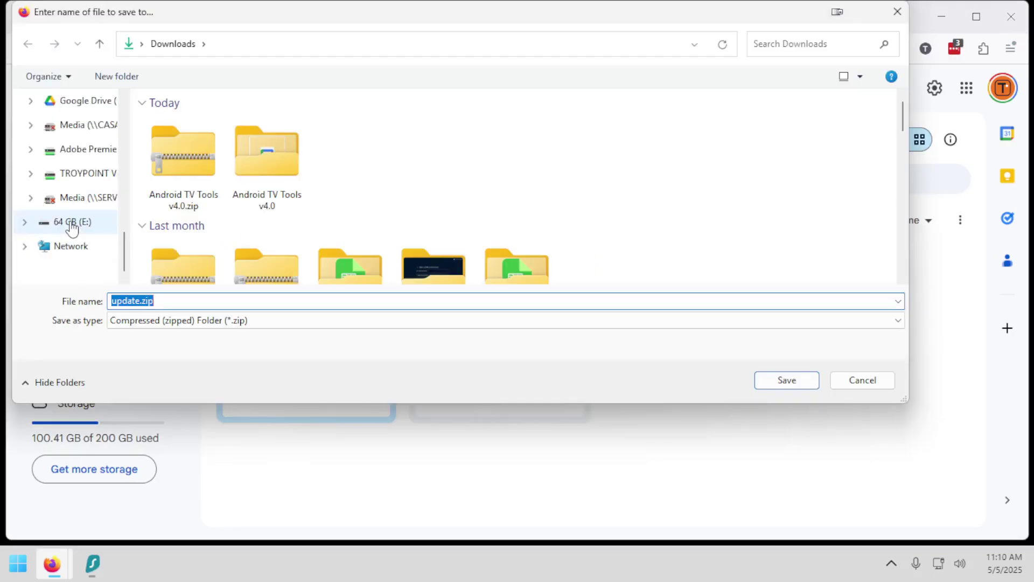
left_click(71, 225)
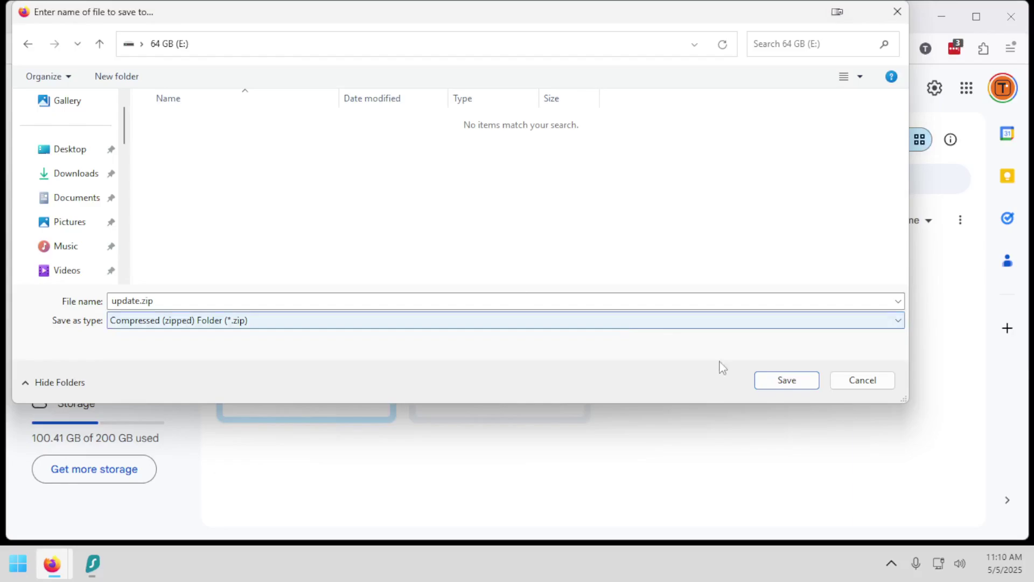
left_click(786, 381)
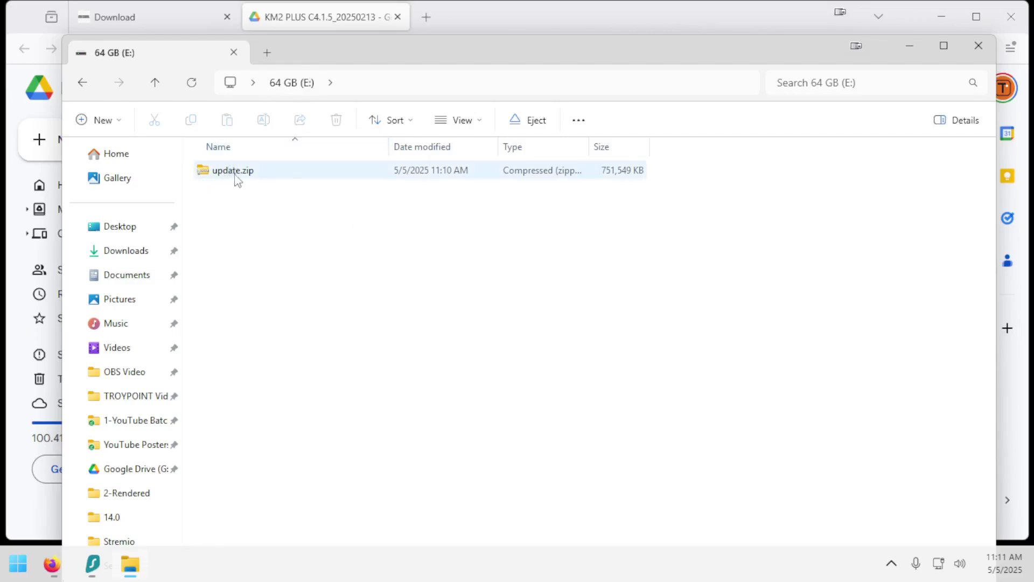
- Check that update.zip (751,549 KB) is on the E: drive, then close the window
left_click(268, 177)
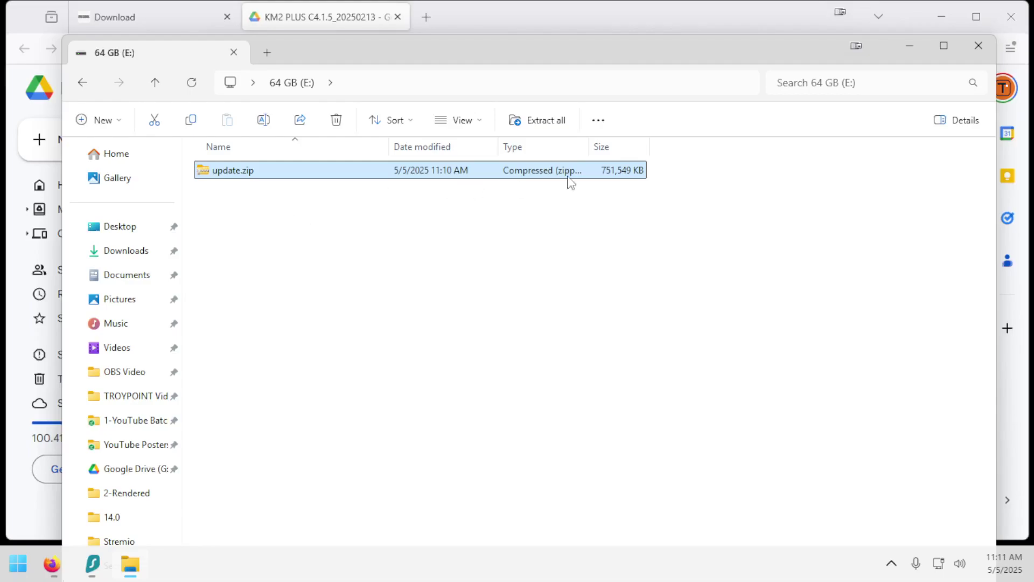
left_click(978, 46)
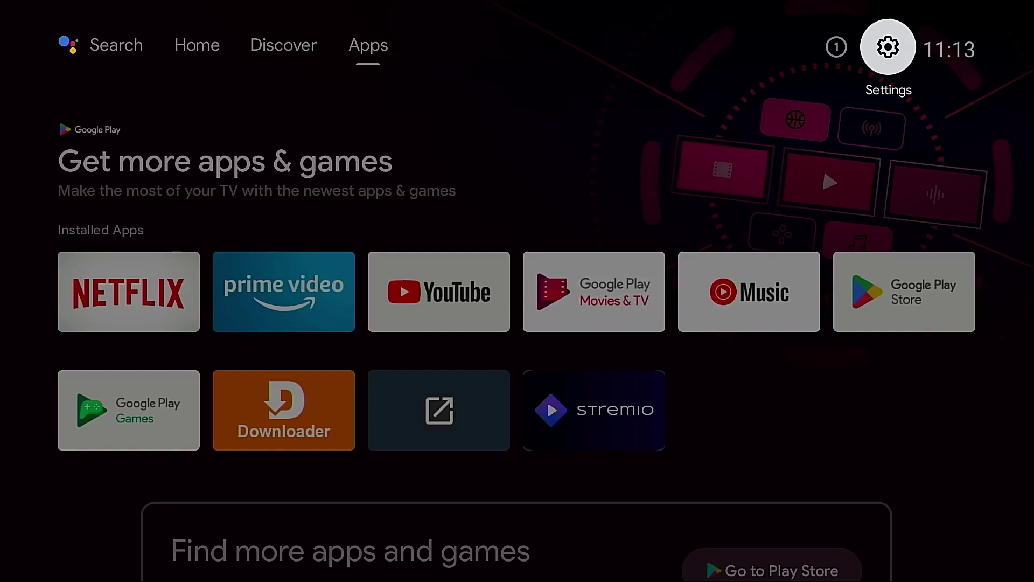
- Go to Settings > Network & Internet to check the Ethernet connection status
key("Return")
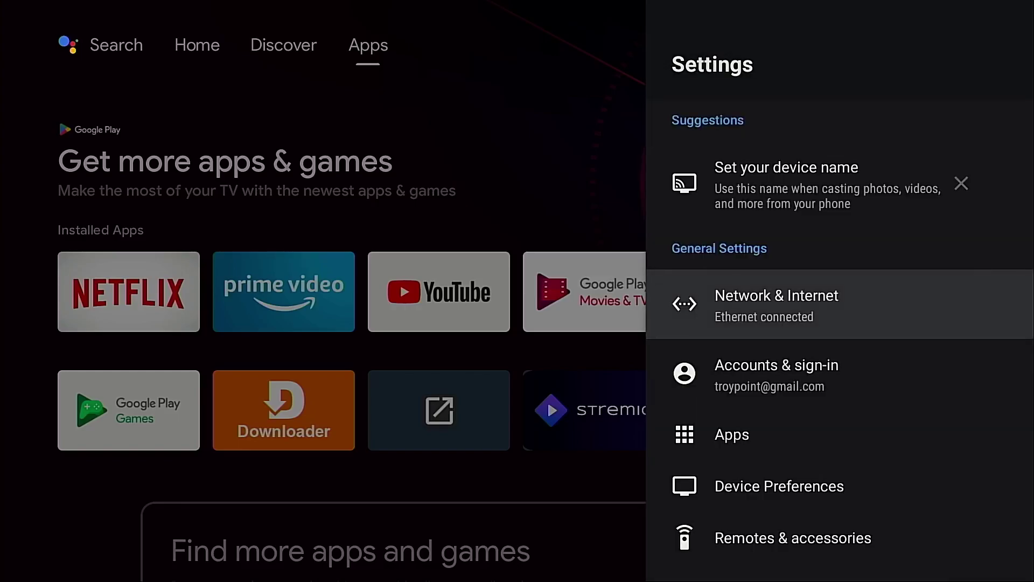
key("Return")
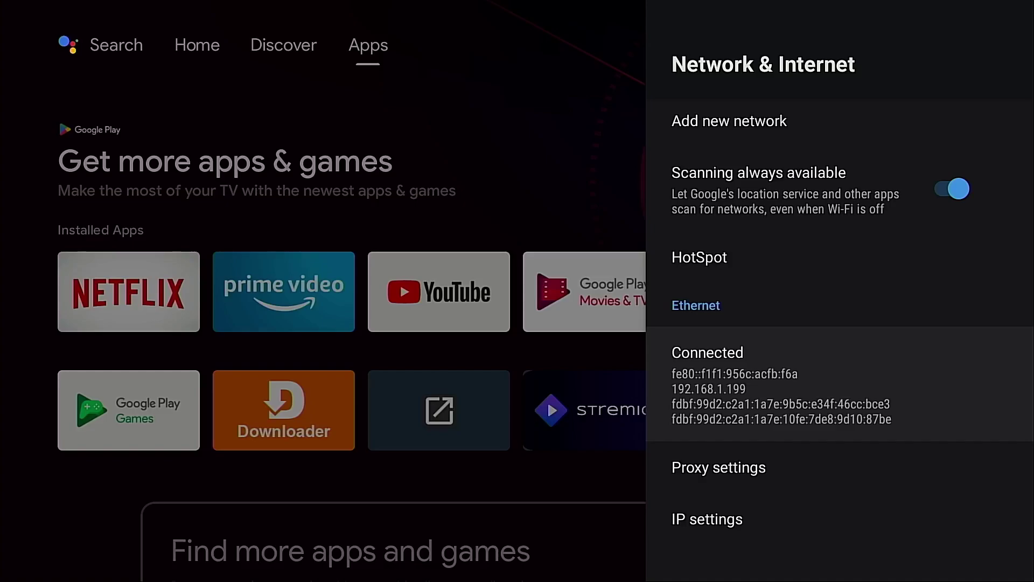
- Unlock developer mode by repeatedly selecting the Android TV OS build entry under Device Preferences > About
key("Escape")
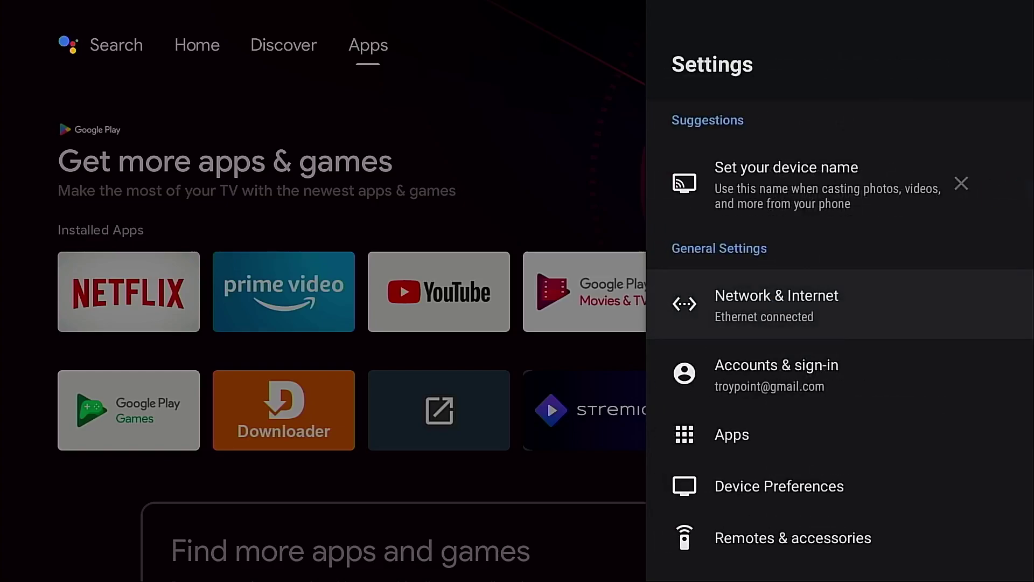
key("Down")
key("Down")
key("Down")
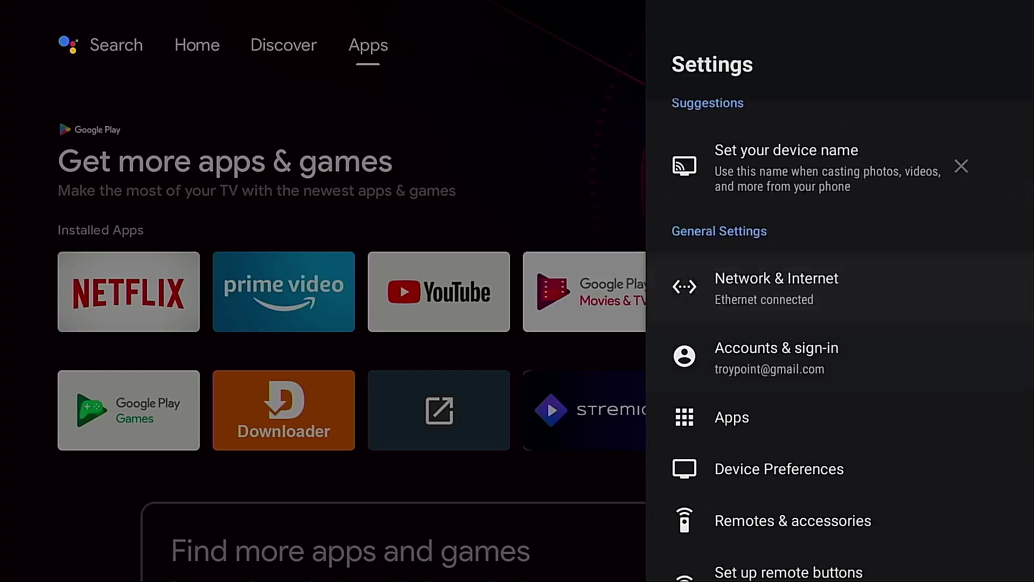
key("Return")
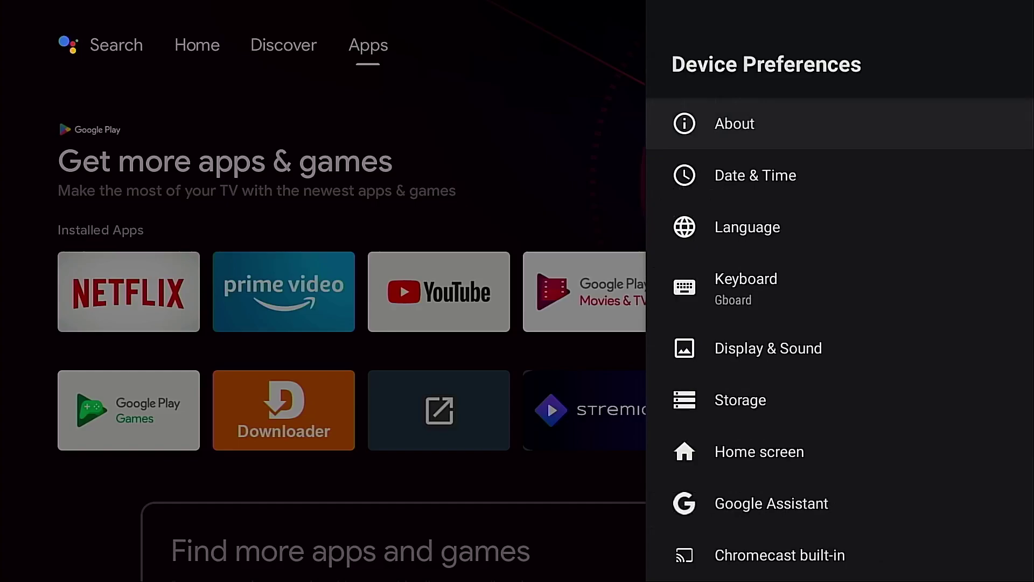
key("Return")
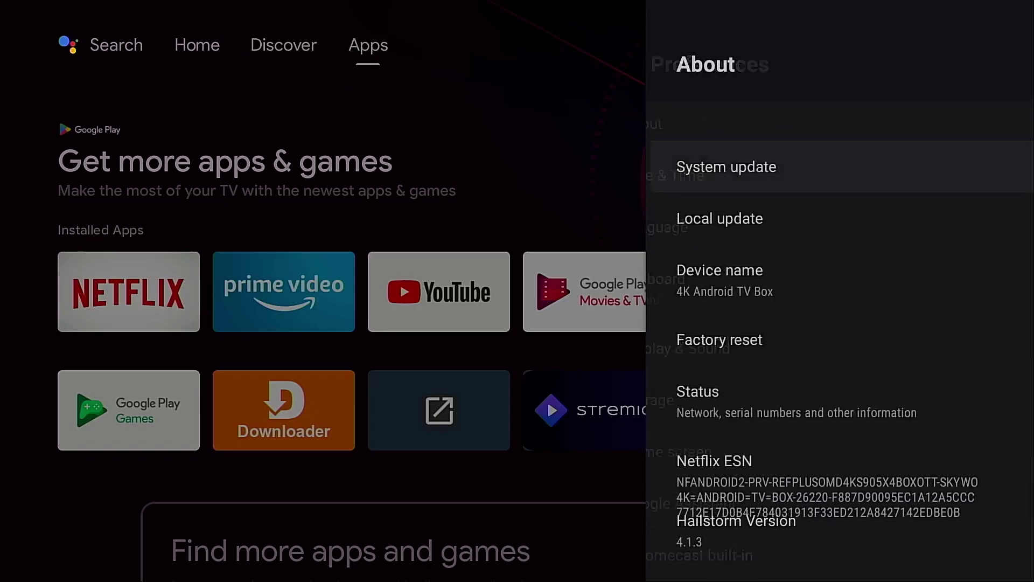
key("Down")
key("Down")
key("Down")
key("Down")
key("Down")
key("Down")
key("Down")
key("Down")
key("Down")
key("Down")
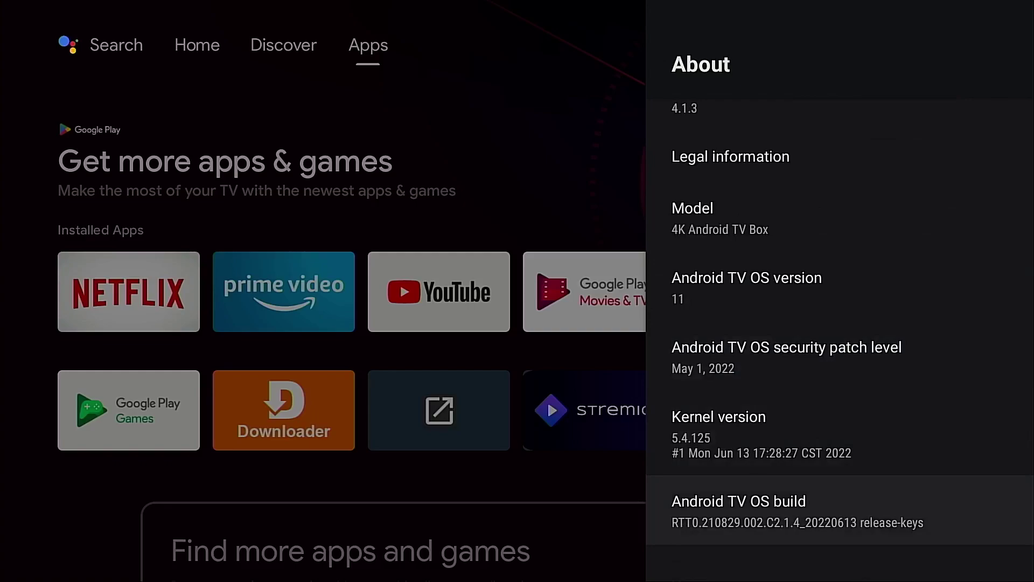
key("Return")
key("Return")
key("Return")
key("Return")
key("Return")
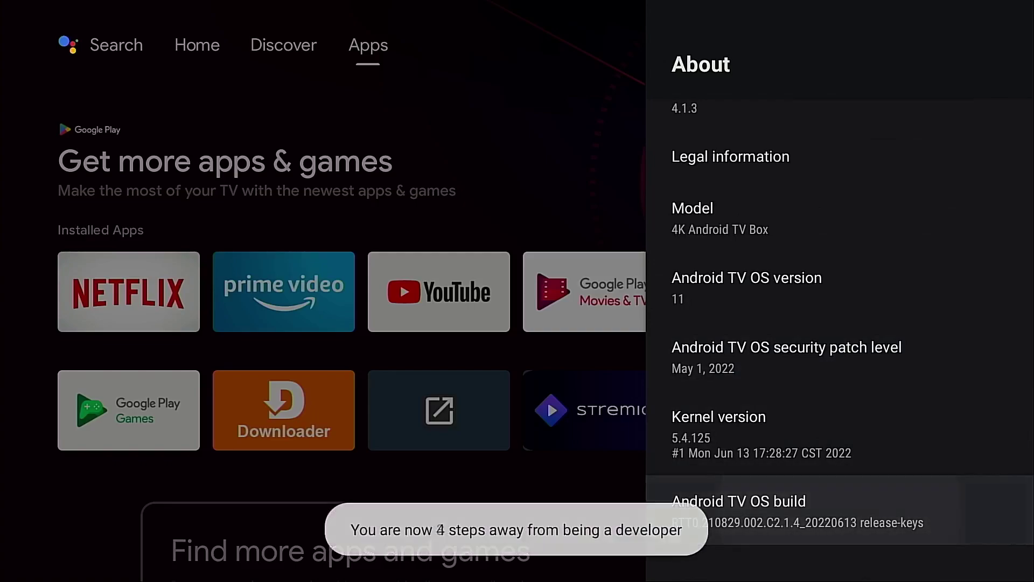
key("Return")
key("Return")
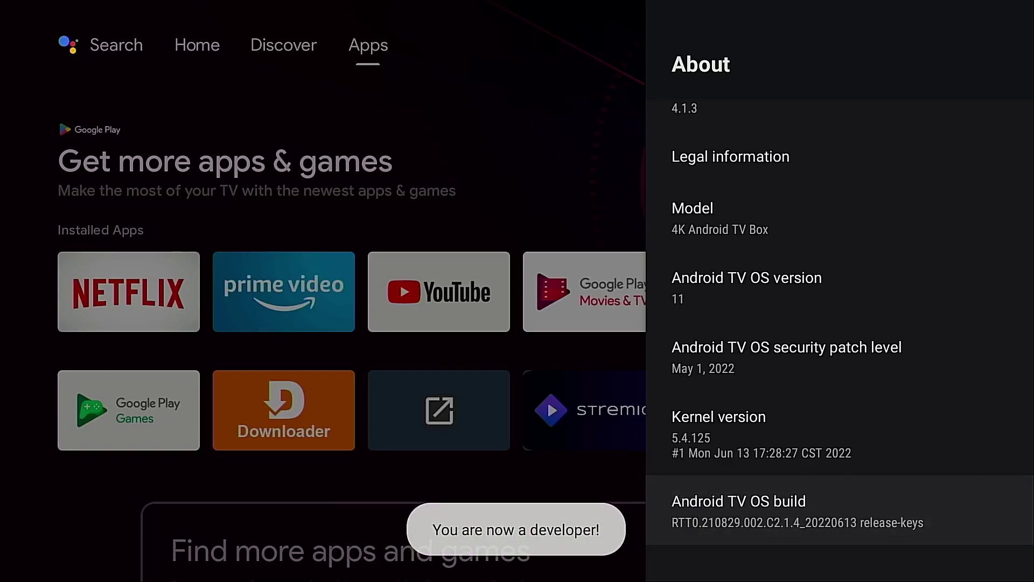
- Go to Developer options in Device Preferences and turn USB debugging on
key("Escape")
key("Down")
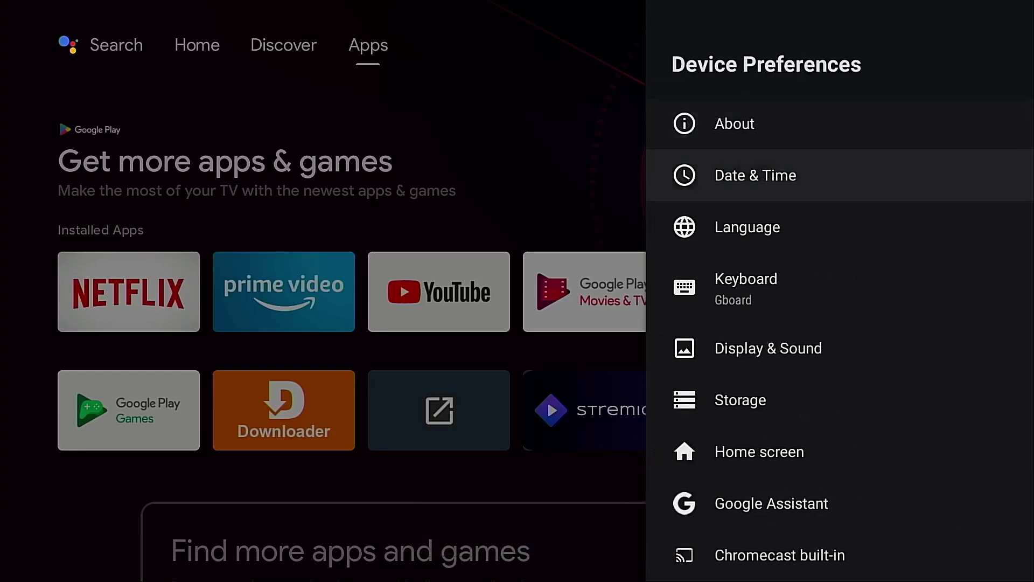
key("Down")
key("Down")
key("Down")
key("Down")
key("Down")
key("Down")
key("Down")
key("Down")
key("Down")
key("Down")
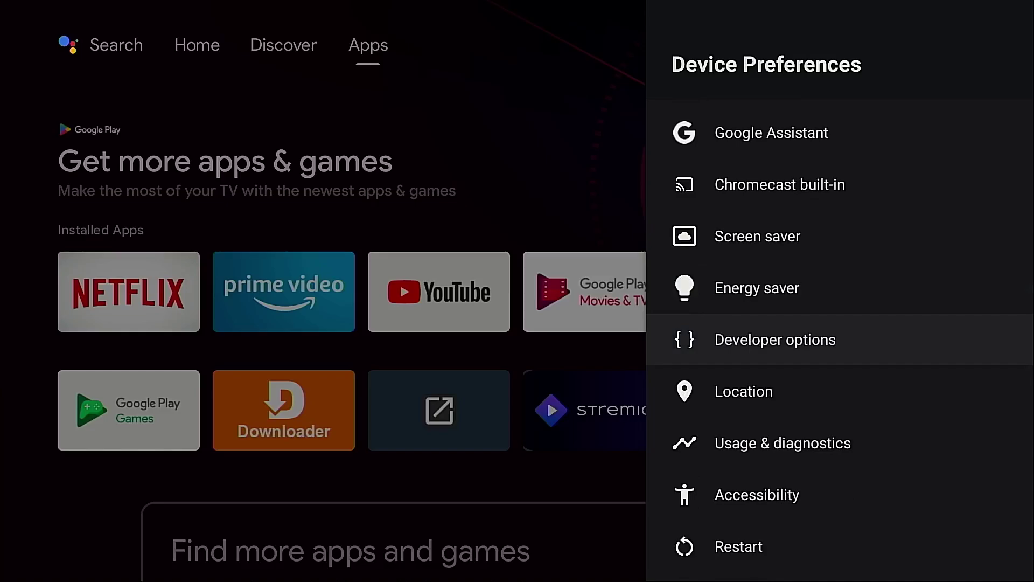
key("Return")
key("Down")
key("Down")
key("Down")
key("Down")
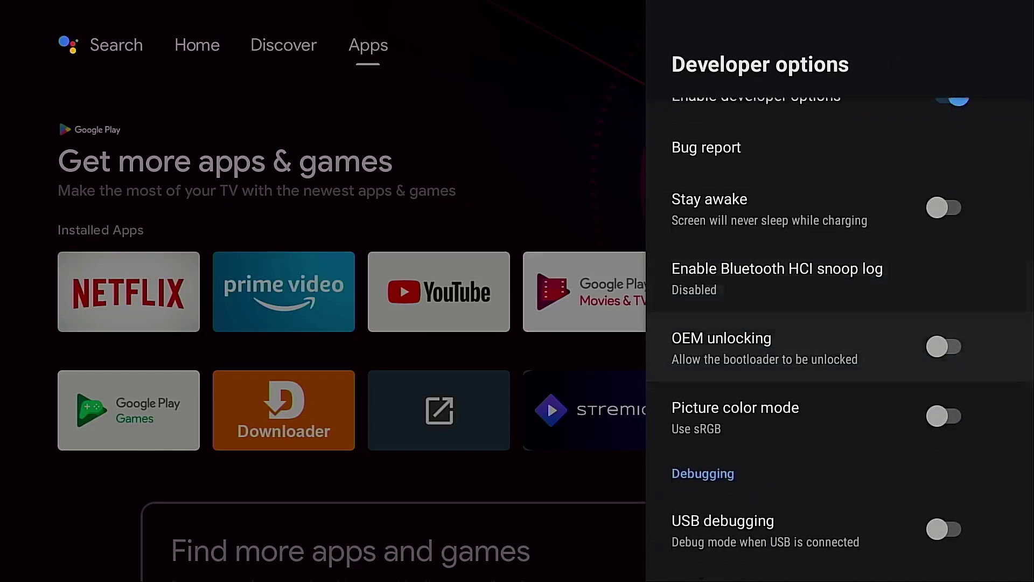
key("Down")
key("Down")
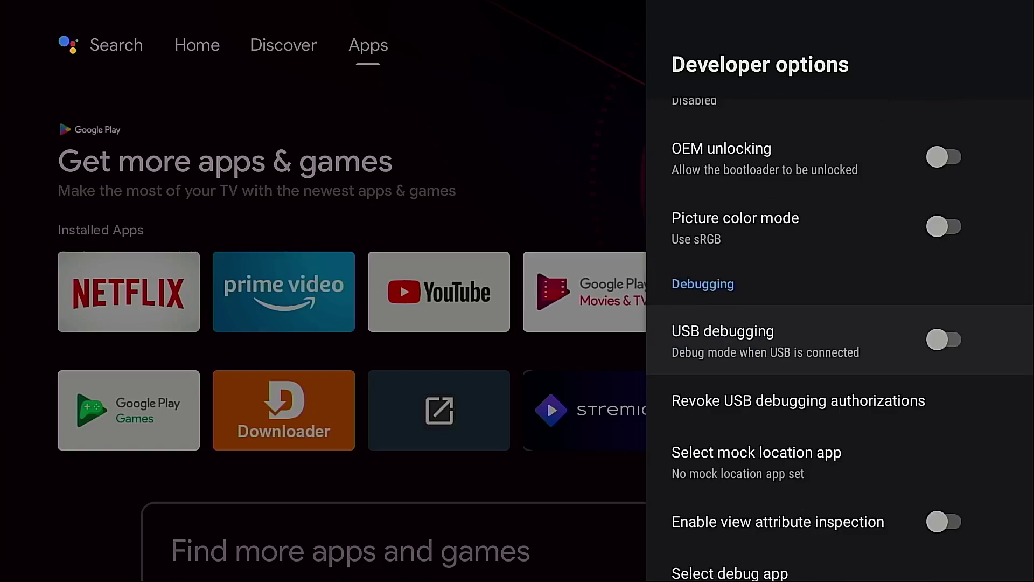
key("Return")
key("Return")
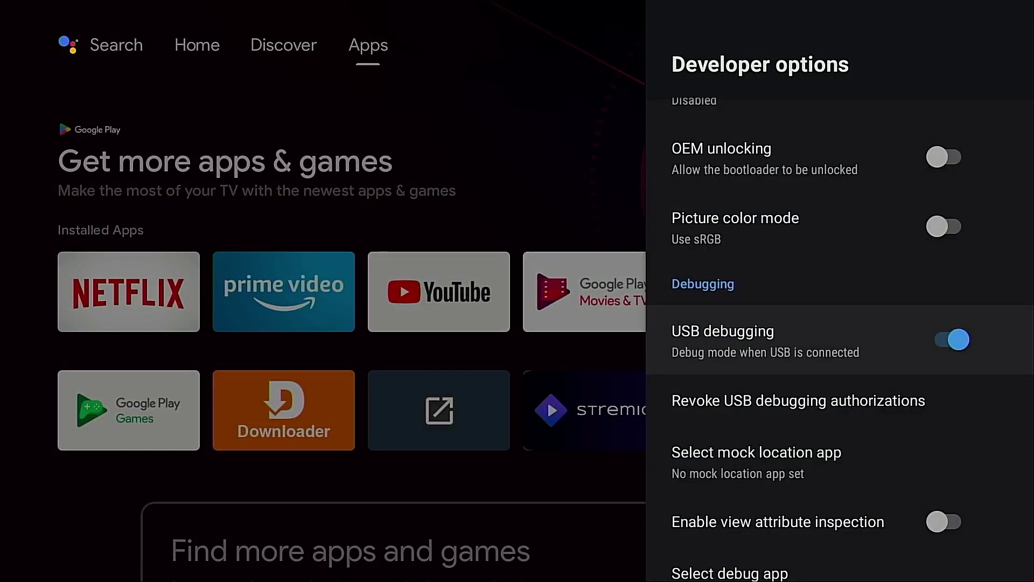
- Leave TV Settings and switch to the Android TV Tools v4.0 folder window on the PC
key("Escape")
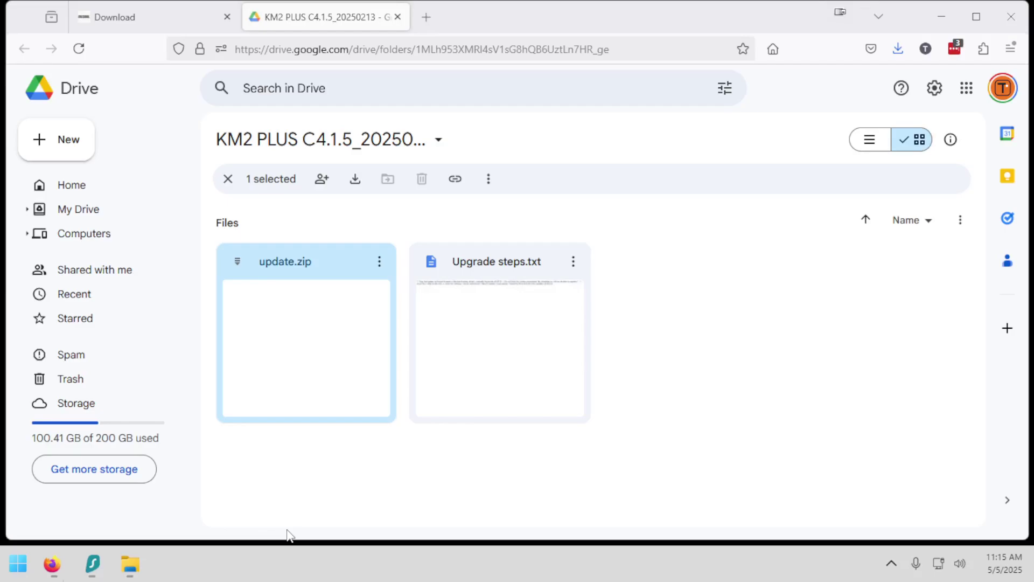
left_click(130, 564)
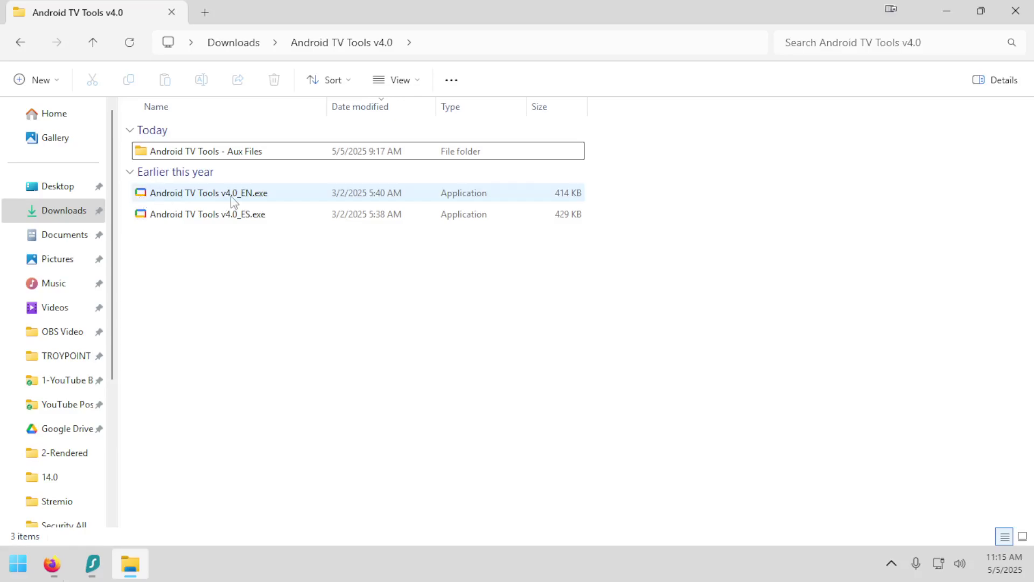
- Run Android TV Tools v4.0_EN.exe as administrator and bring its console window to the front
left_click(206, 200)
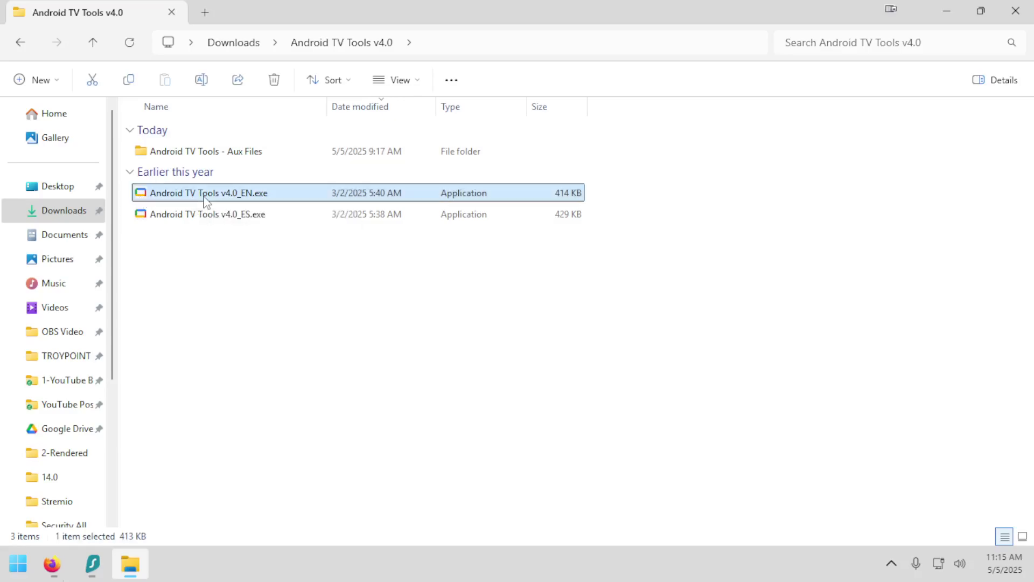
right_click(206, 201)
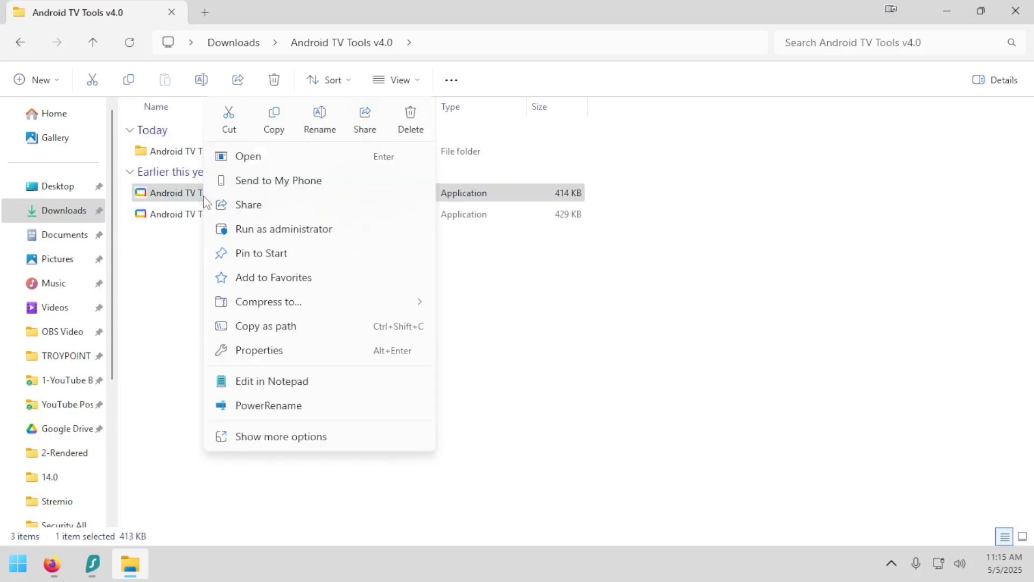
left_click(245, 230)
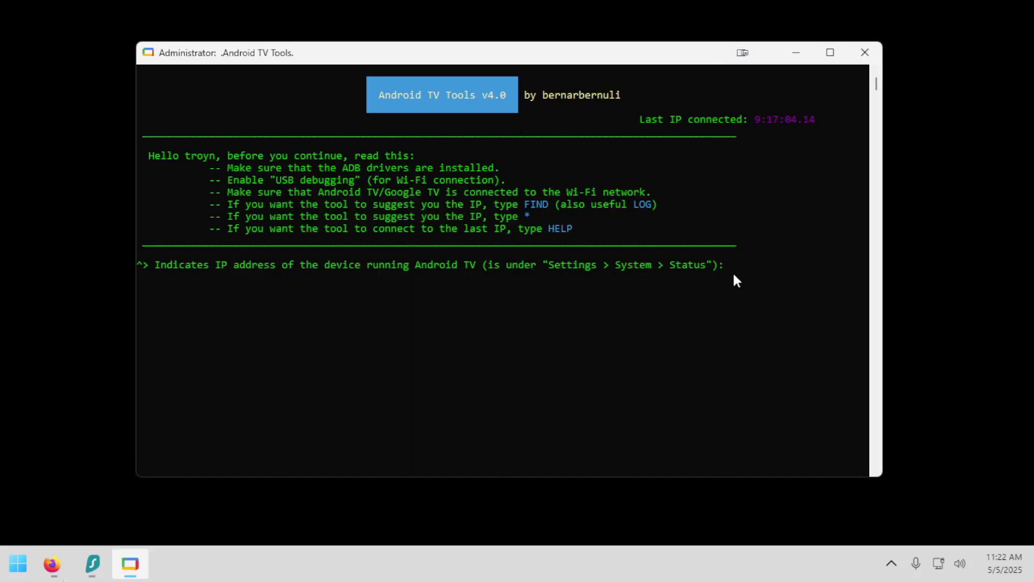
left_click(732, 271)
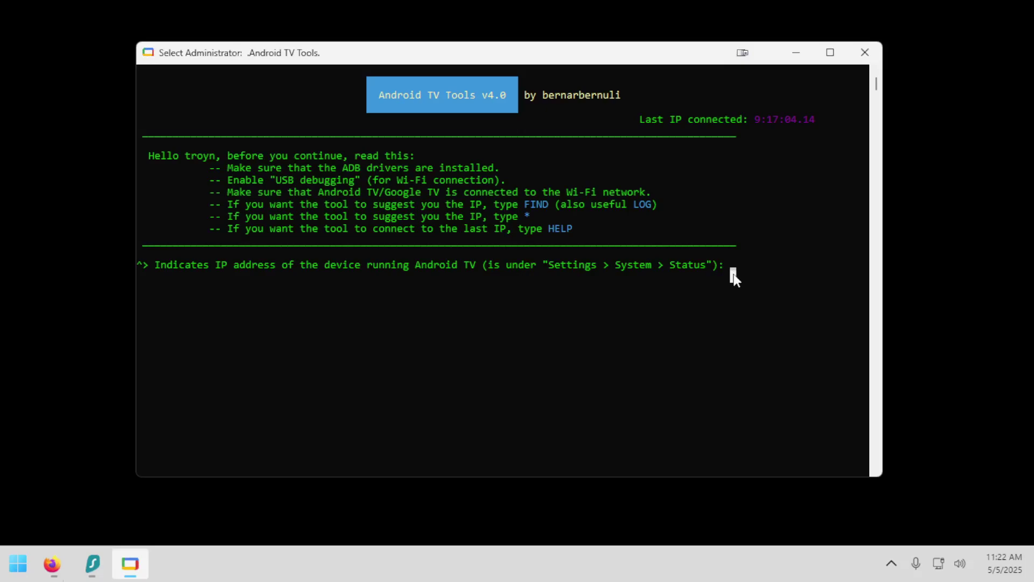
- Enter the TV box IP 192.168.1.199 and continue past the connection confirmation to the main menu
type("192.")
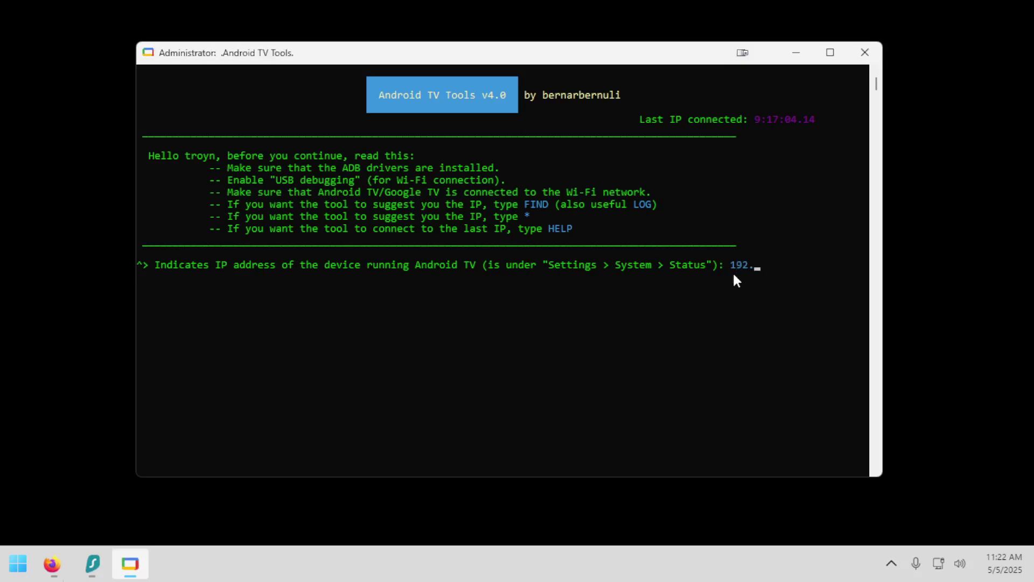
type("168.1.199")
key("Return")
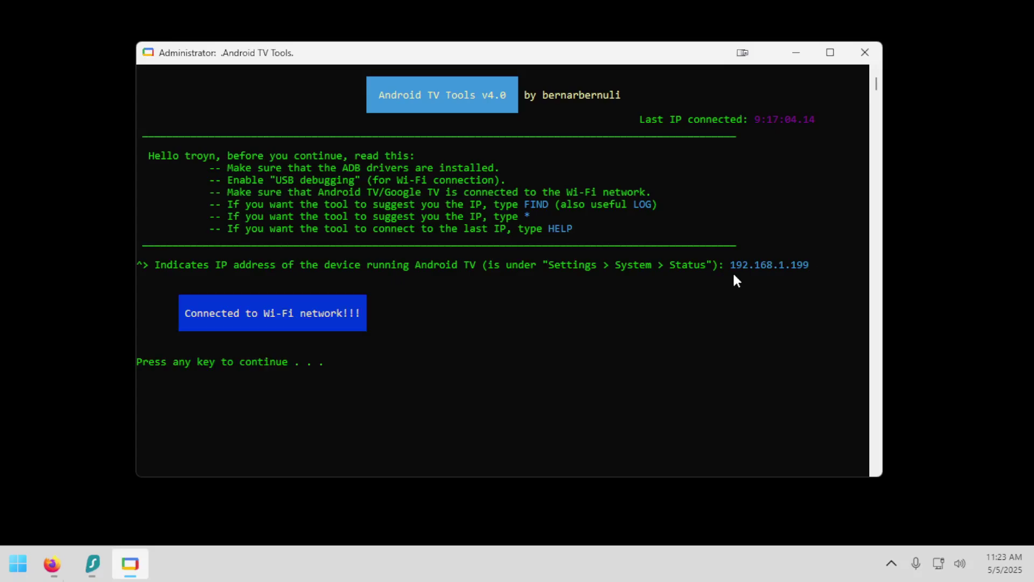
key("Return")
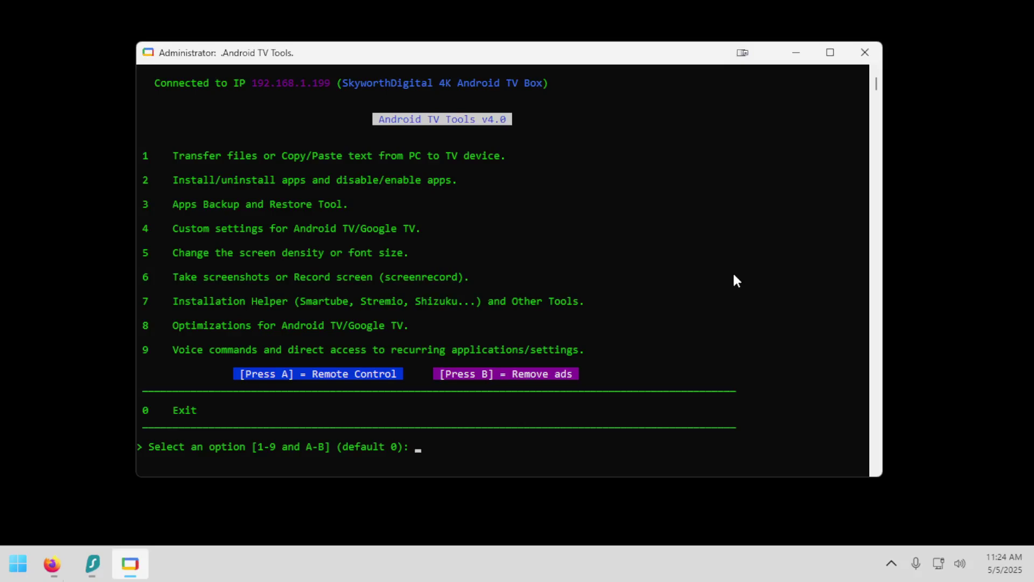
- Choose menu options 7, x, 10, then 2 to reboot the box into recovery mode
type("7")
key("Return")
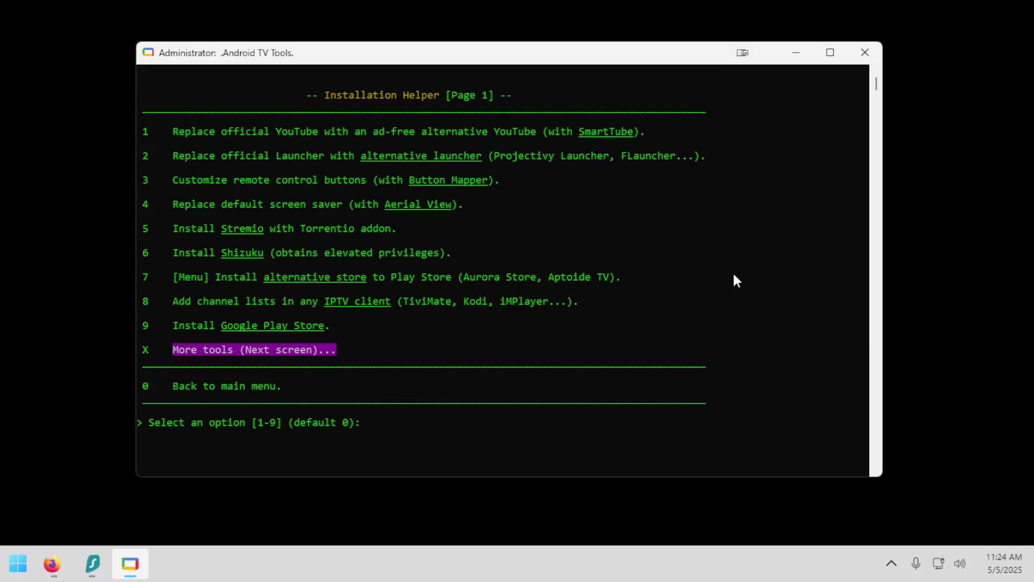
type("x")
key("Return")
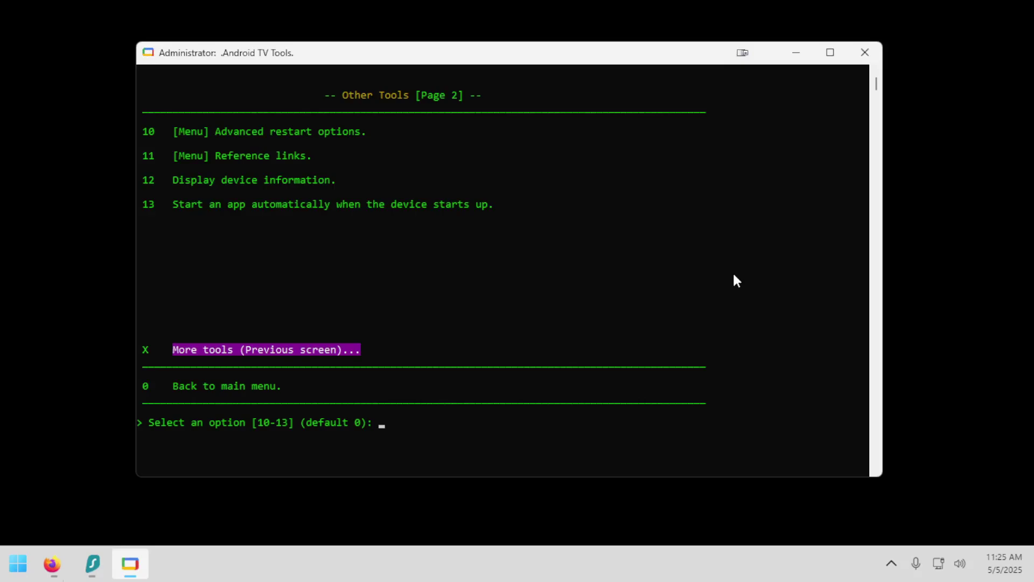
type("10")
key("Return")
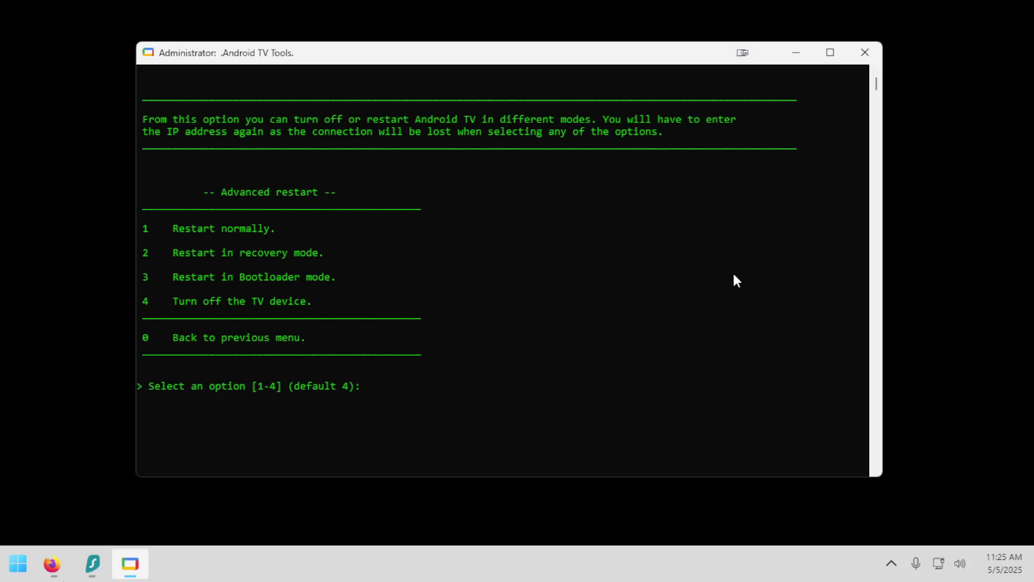
type("2")
key("Return")
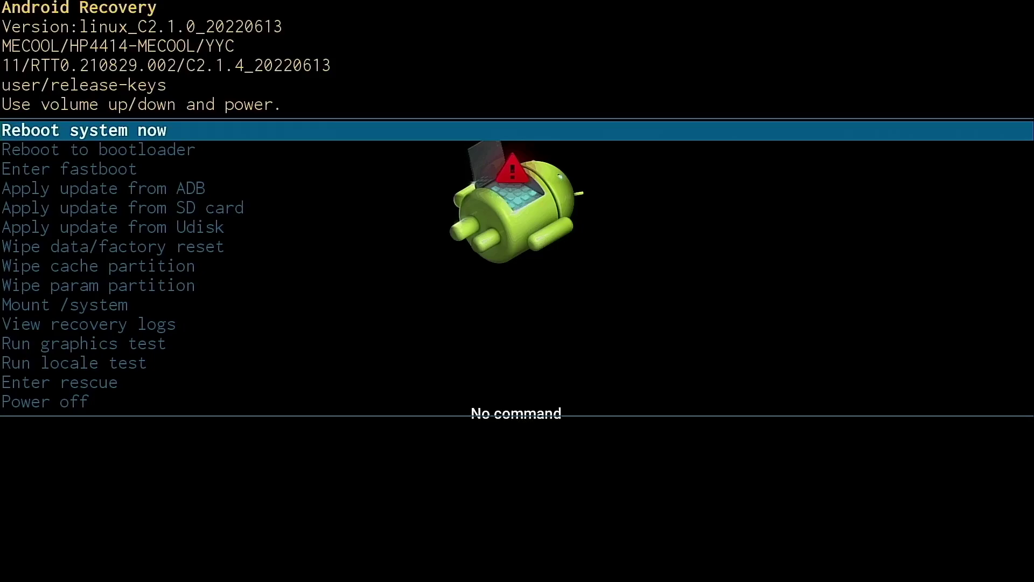
- Choose Apply update from SD card in recovery and install the update.zip package
key("Down")
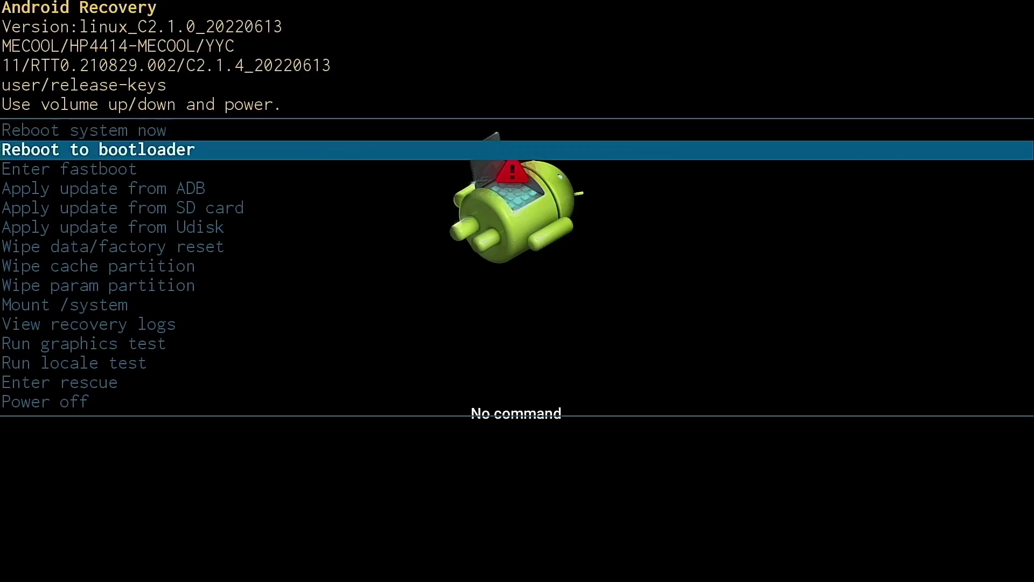
key("Down")
key("Down")
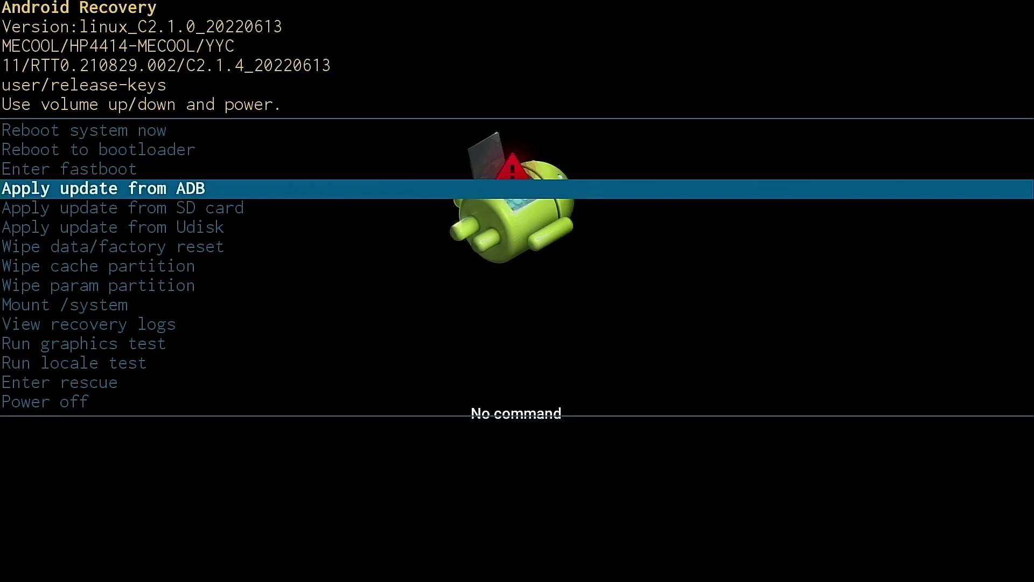
key("Down")
key("Down")
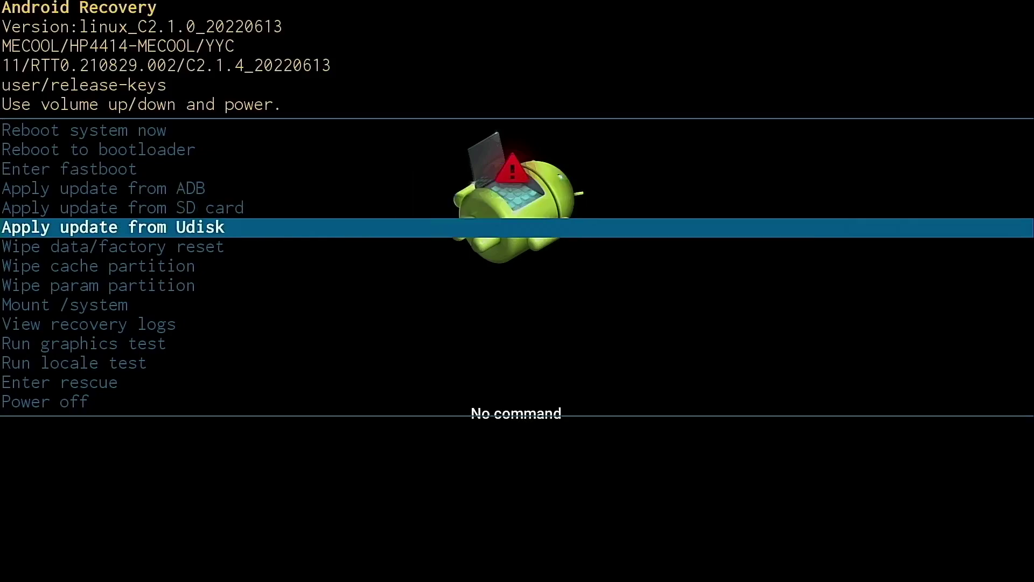
key("Up")
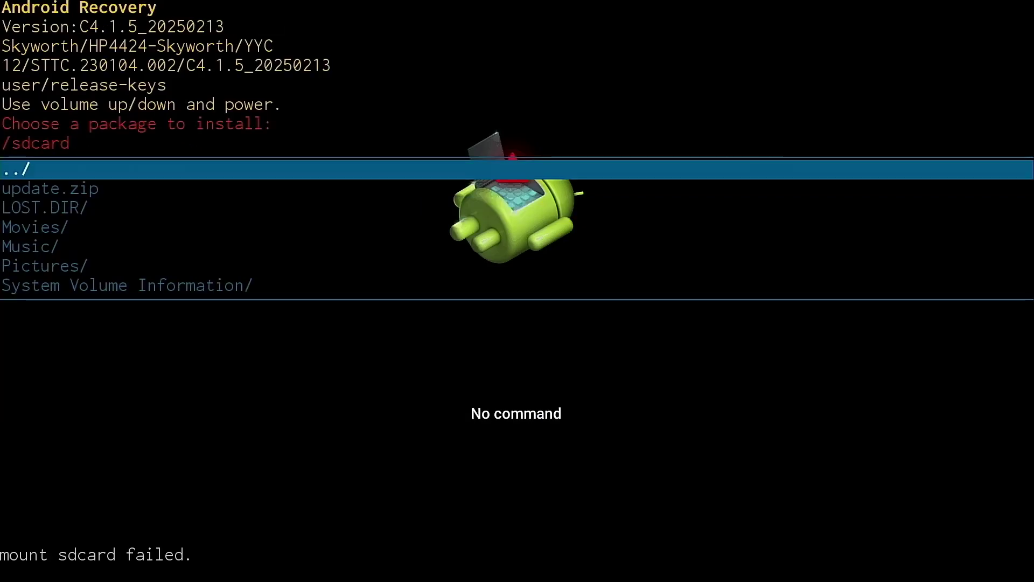
key("Down")
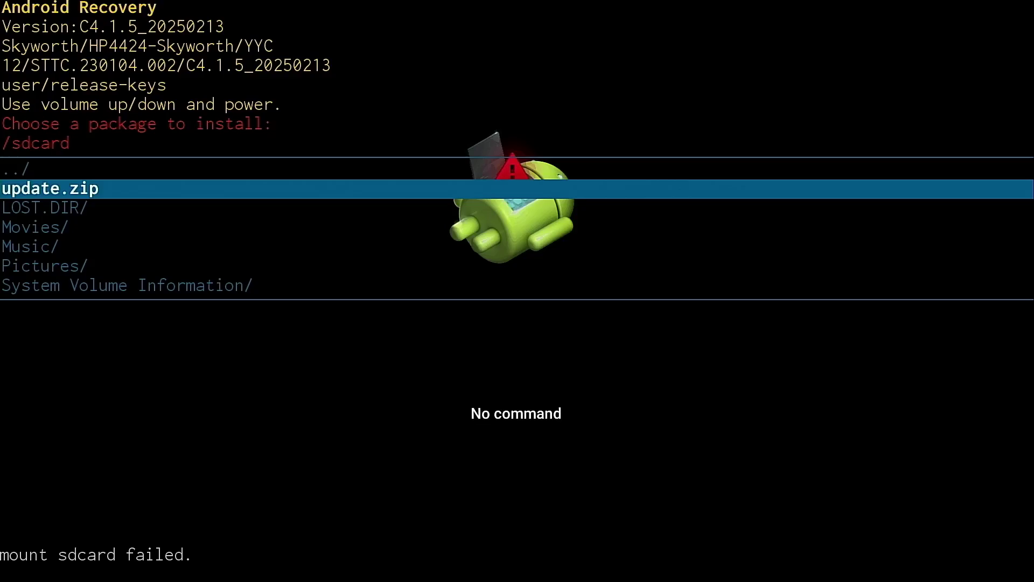
key("Return")
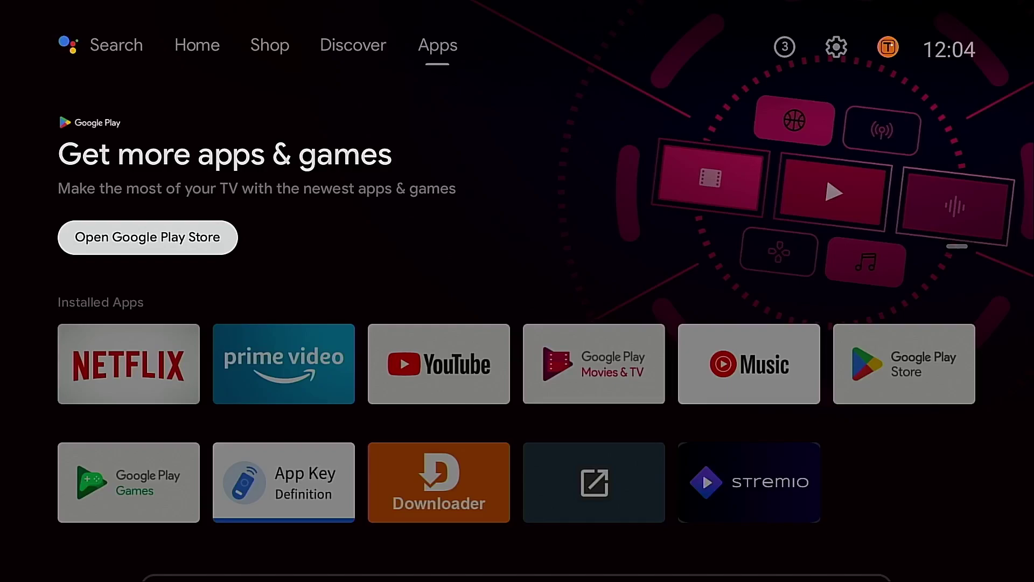
key("Up")
key("Right")
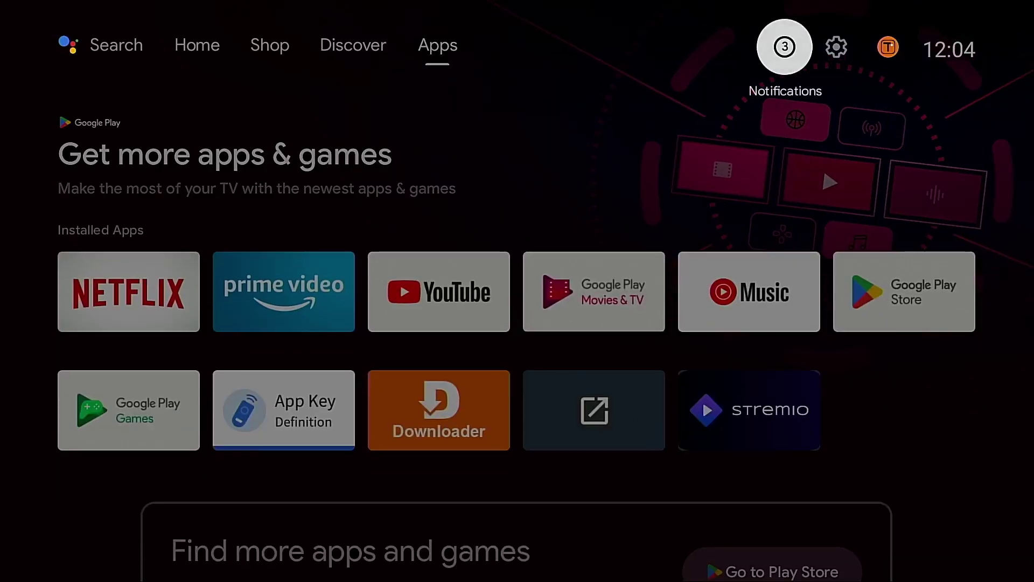
key("Return")
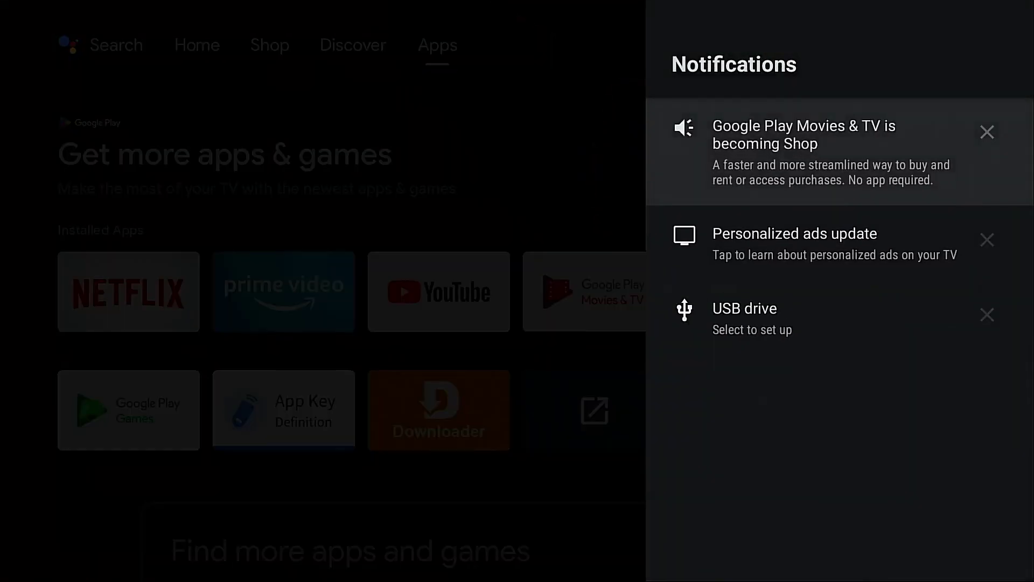
key("Down")
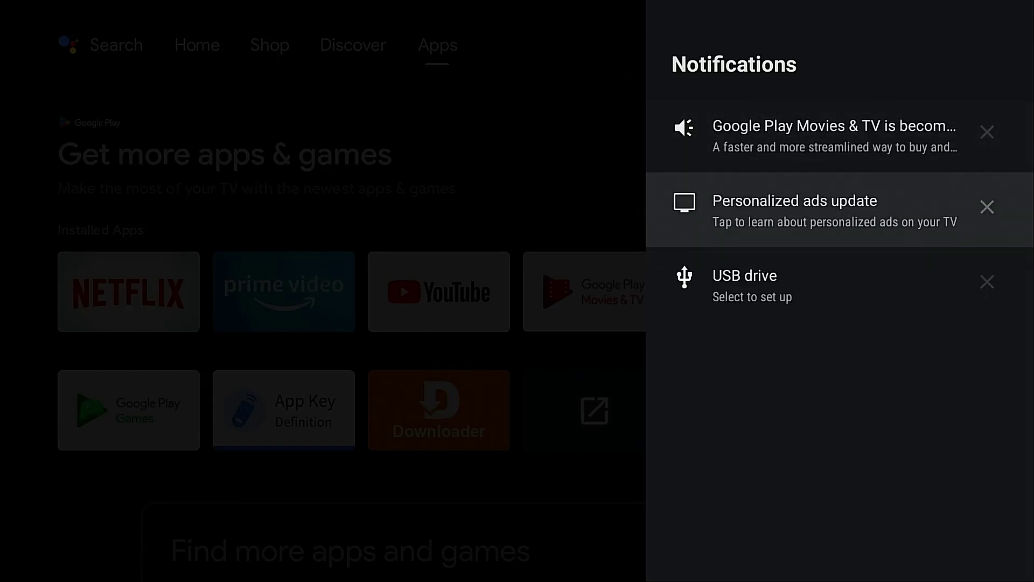
key("Down")
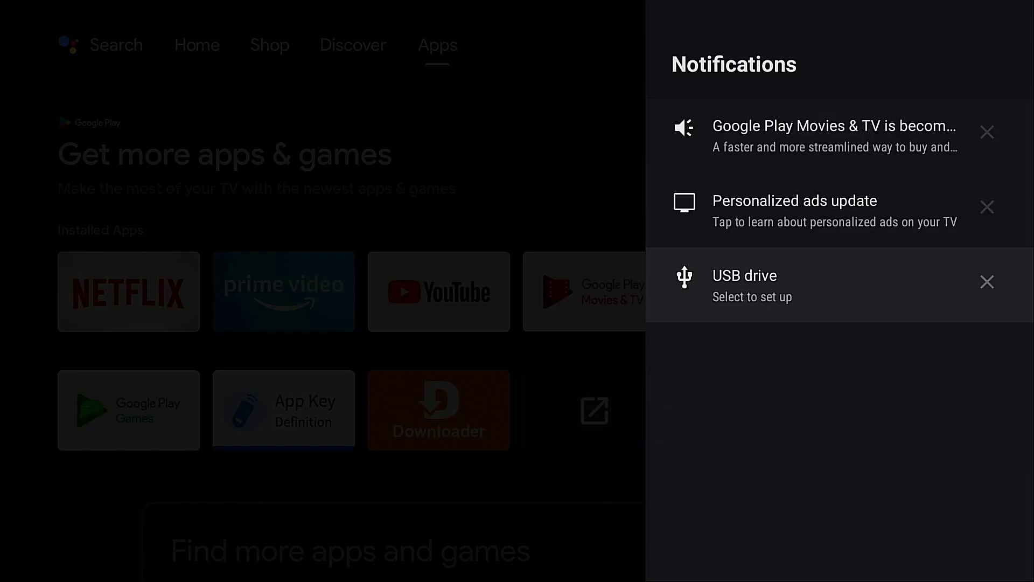
key("Escape")
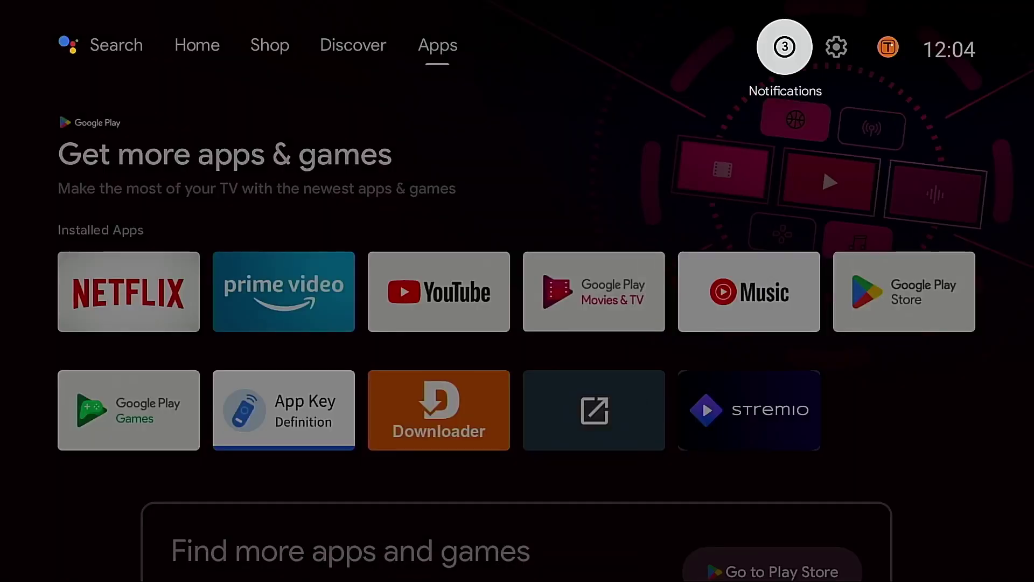
key("Right")
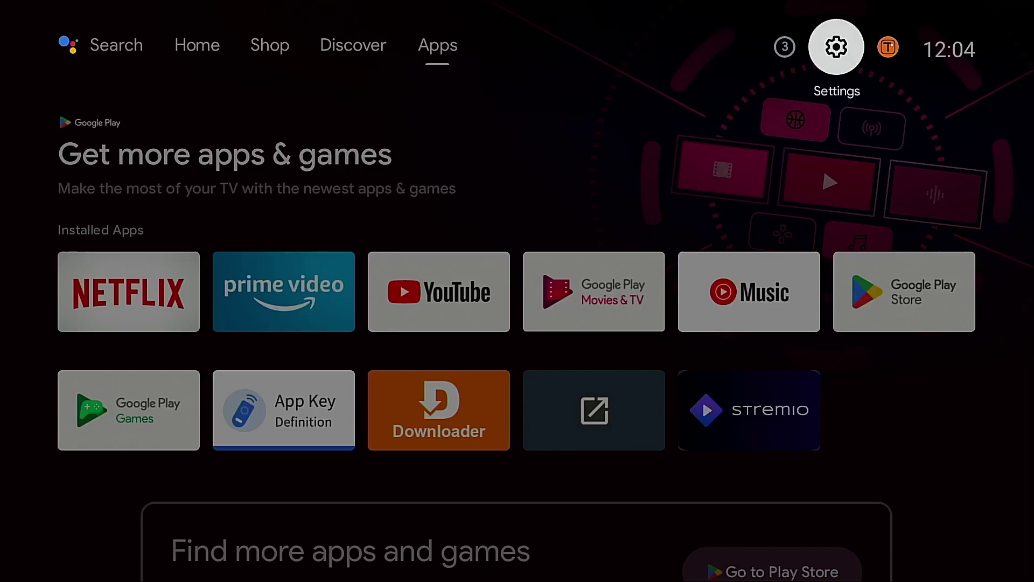
- Go to Settings > Device Preferences > About and scroll to Android TV OS version 12
key("Return")
key("Down")
key("Down")
key("Down")
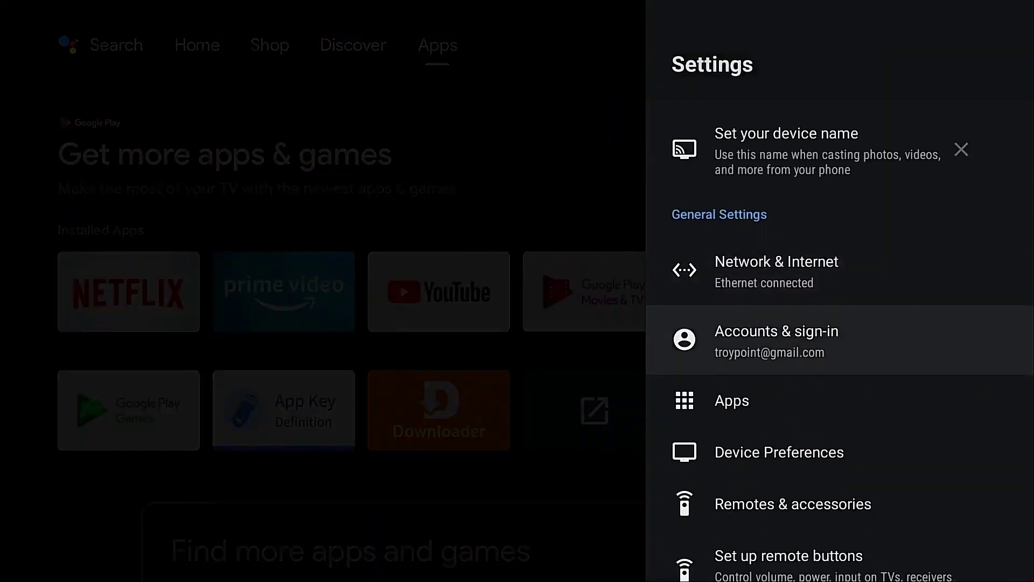
key("Return")
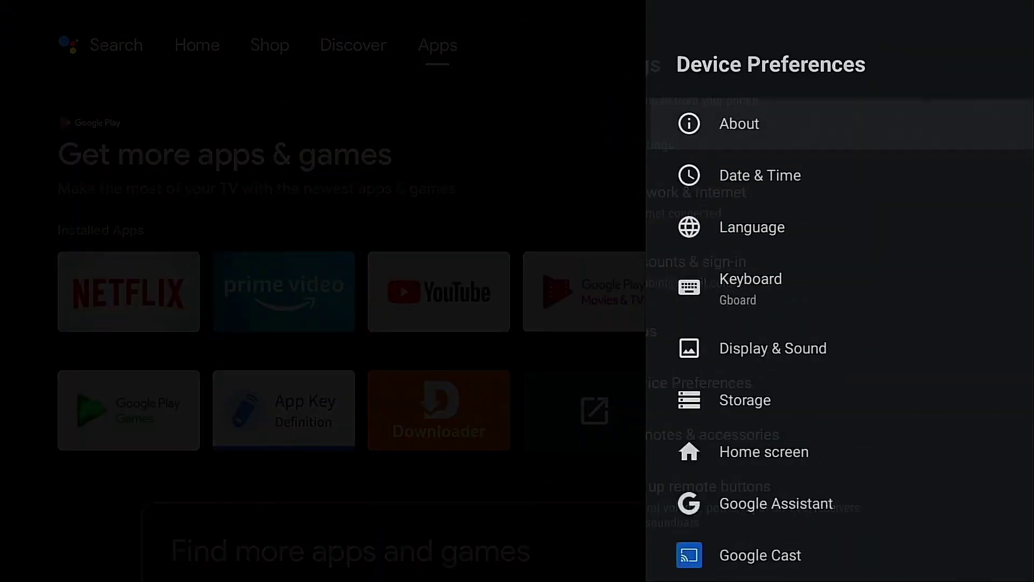
key("Return")
key("Down")
key("Down")
key("Down")
key("Down")
key("Down")
key("Down")
key("Down")
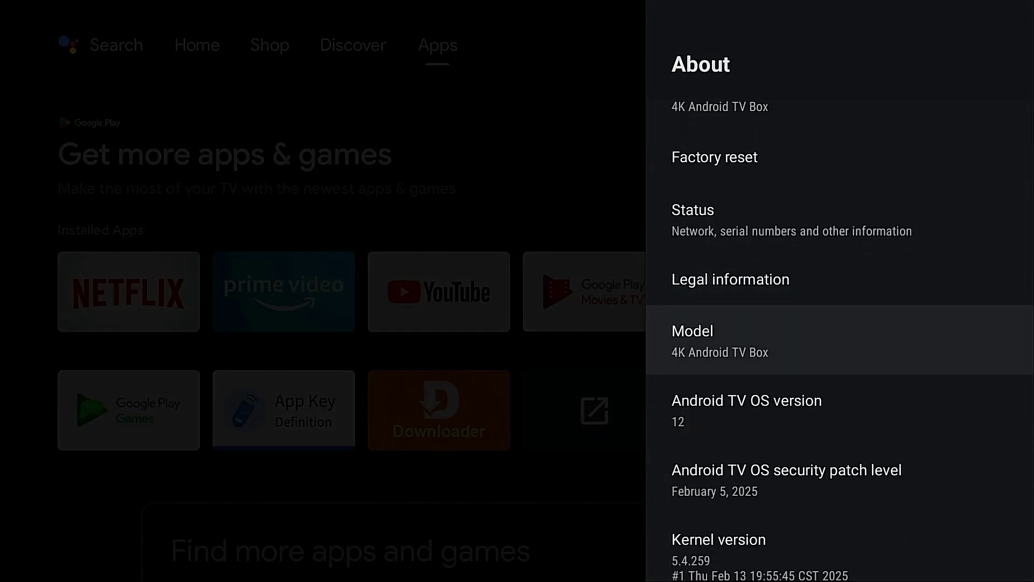